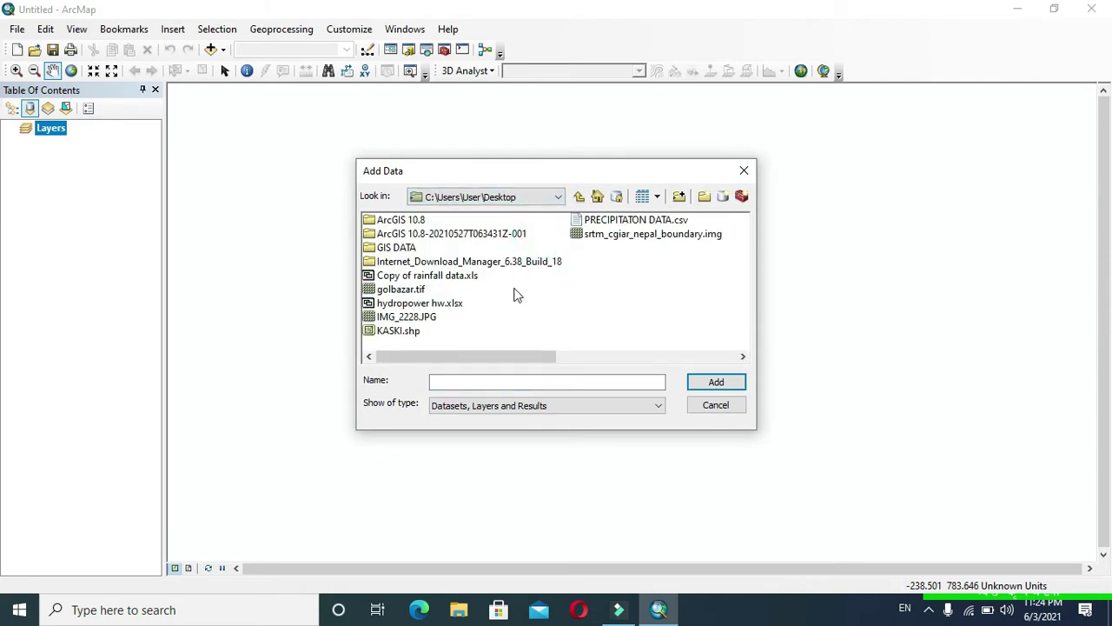
Step: Add KASKI.shp from the Desktop to the map and nudge the view
left_click(408, 332)
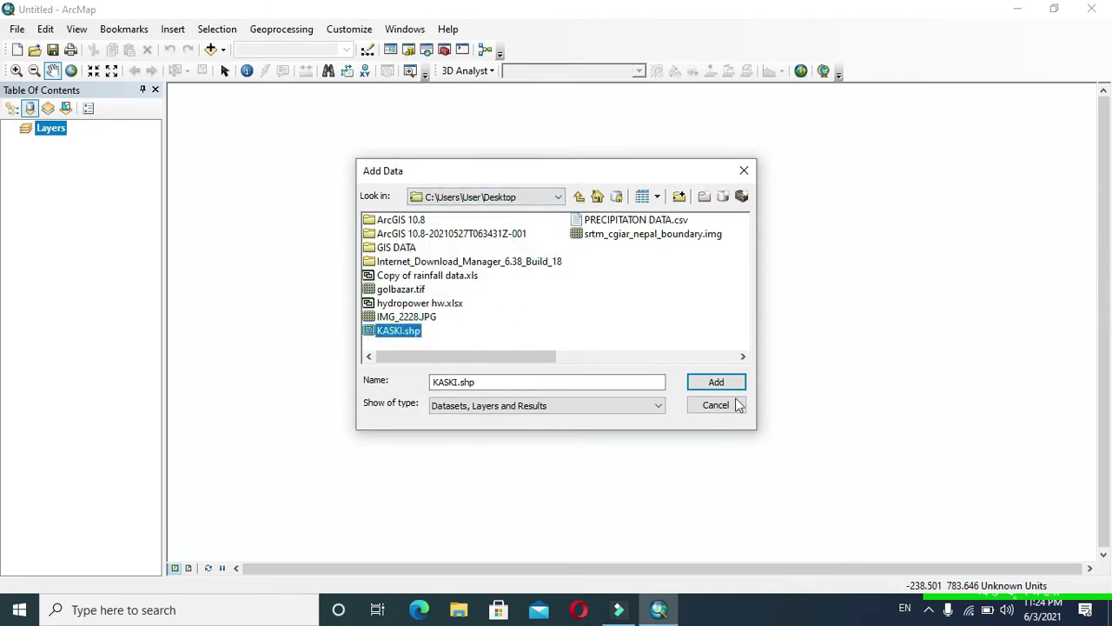
left_click(713, 383)
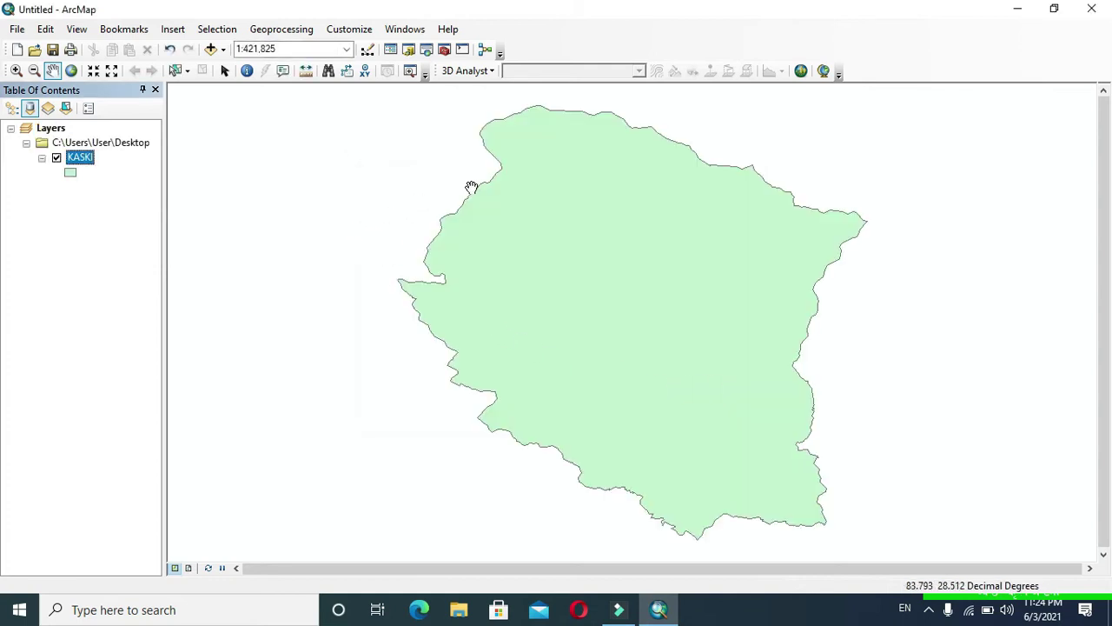
left_click_drag(436, 184, 414, 199)
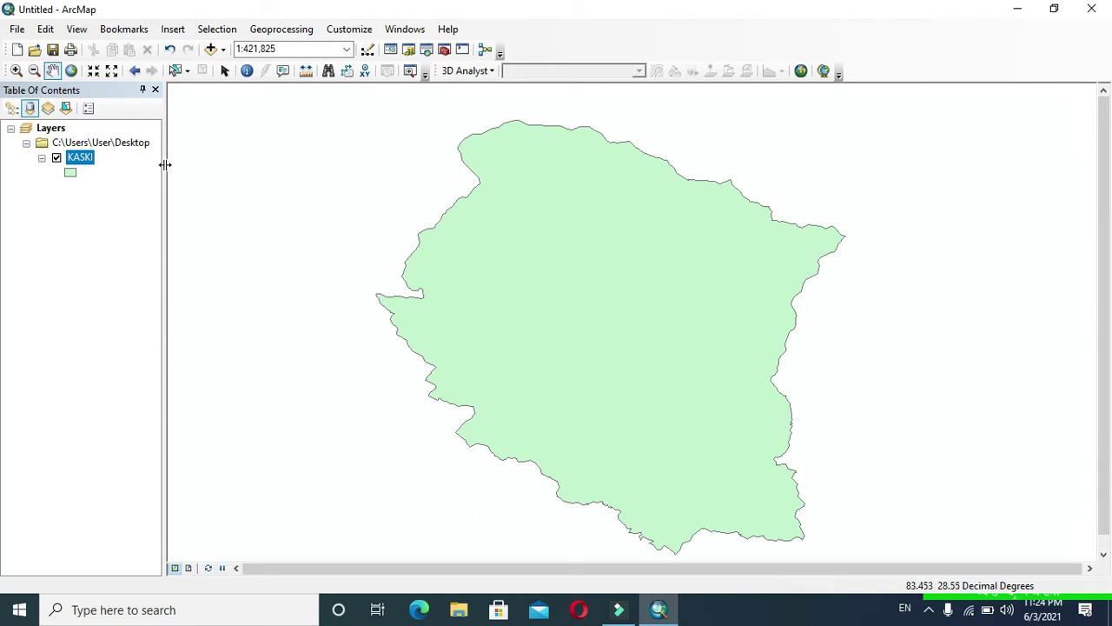
Step: Choose Sheet1$ of Copy of rainfall data.xls as the Add XY Data table
left_click(19, 29)
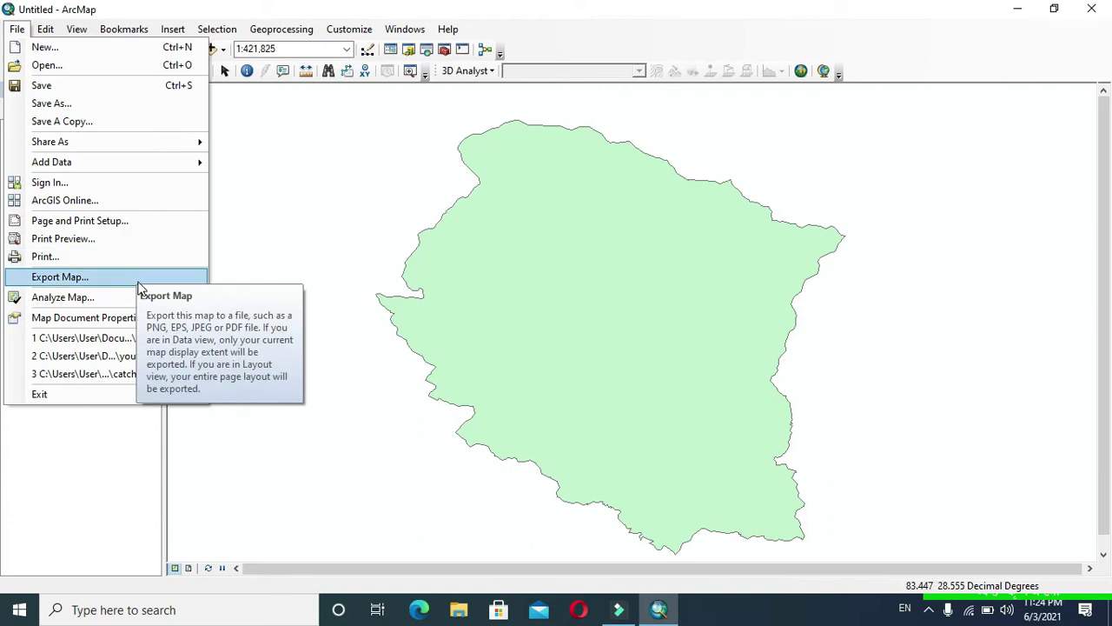
mouse_move(193, 170)
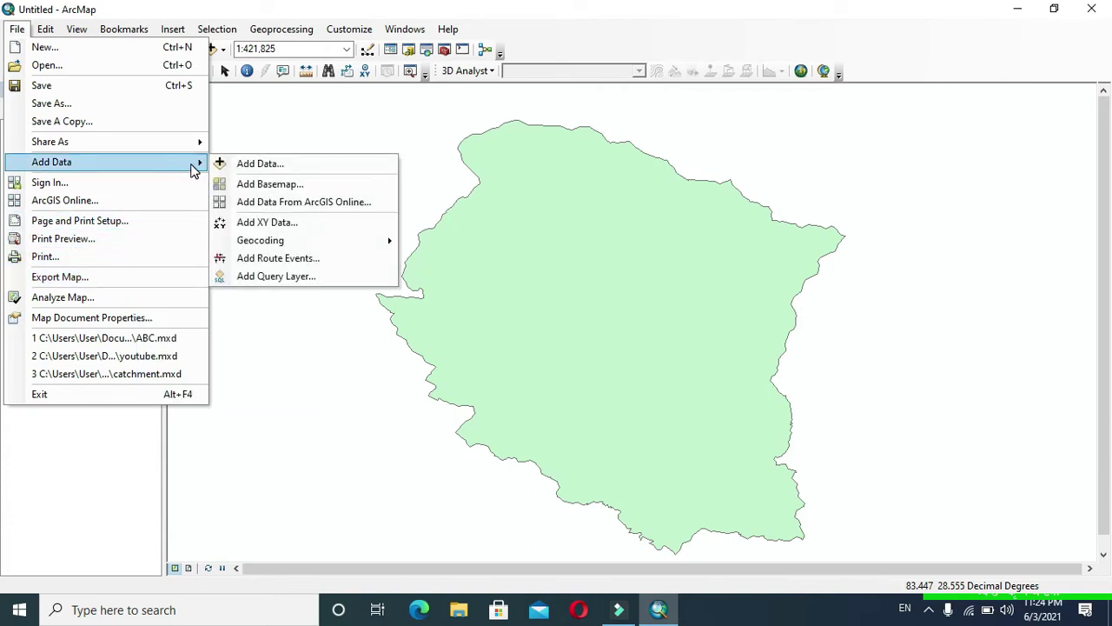
left_click(273, 225)
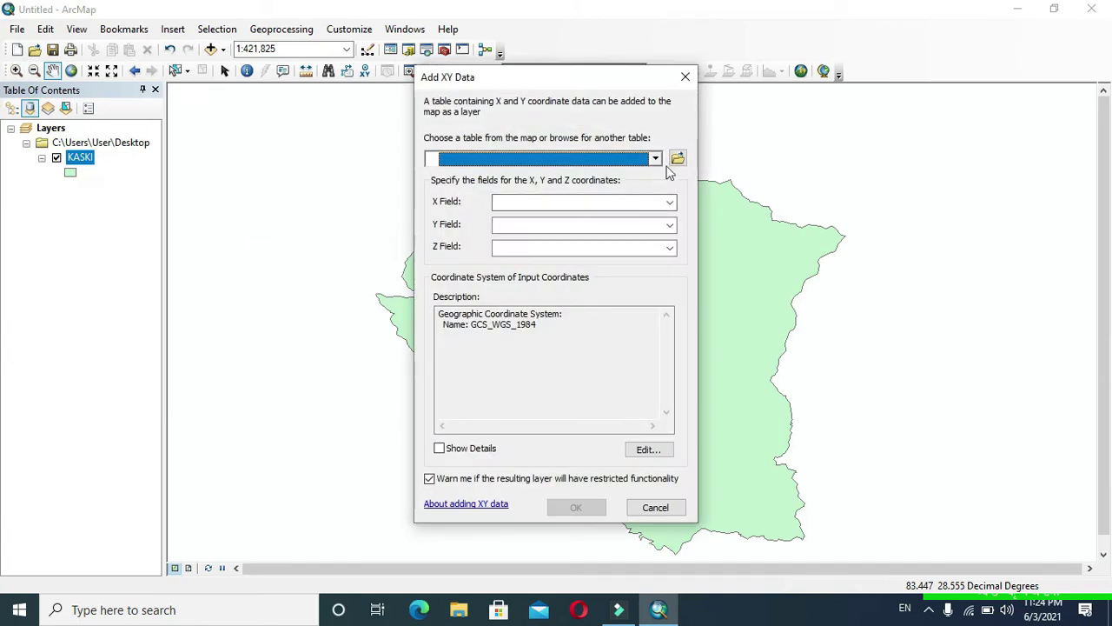
left_click(678, 159)
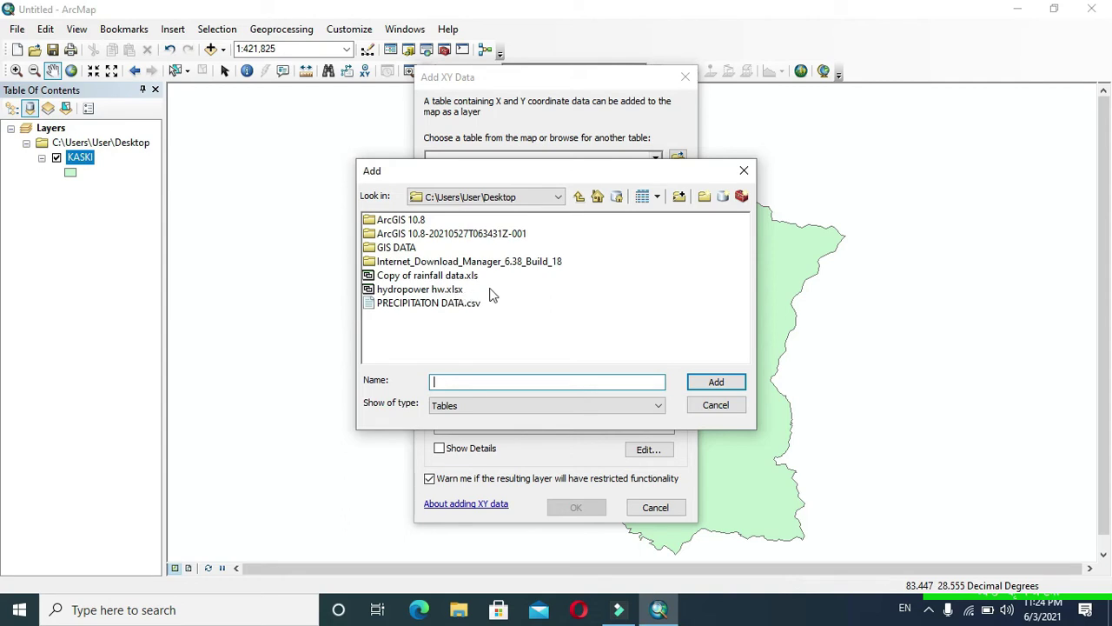
double_click(446, 274)
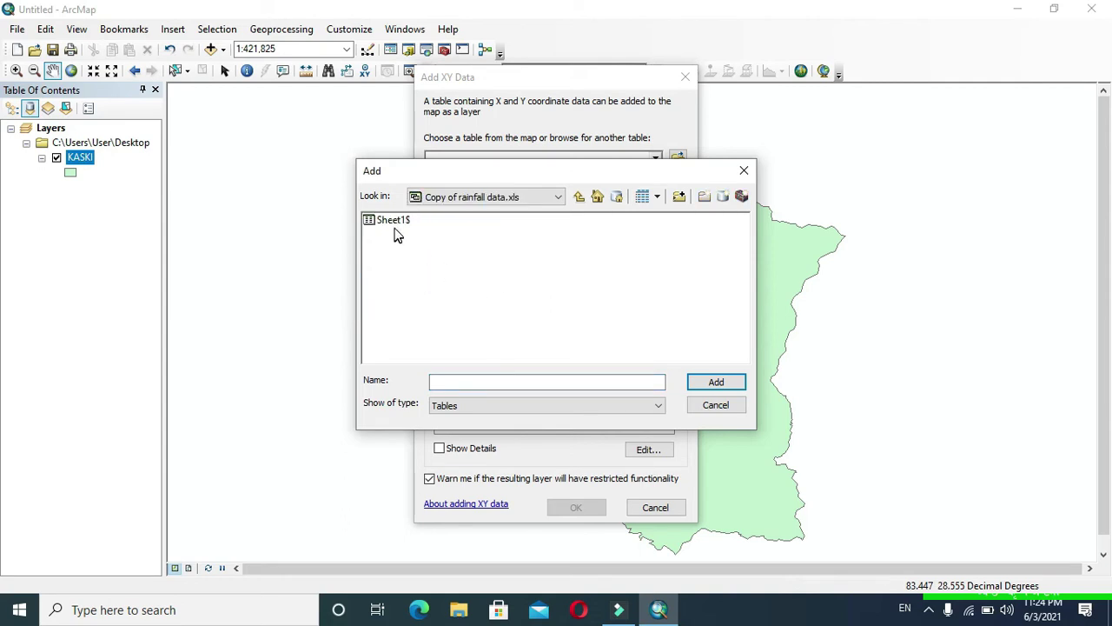
left_click(393, 222)
left_click(718, 382)
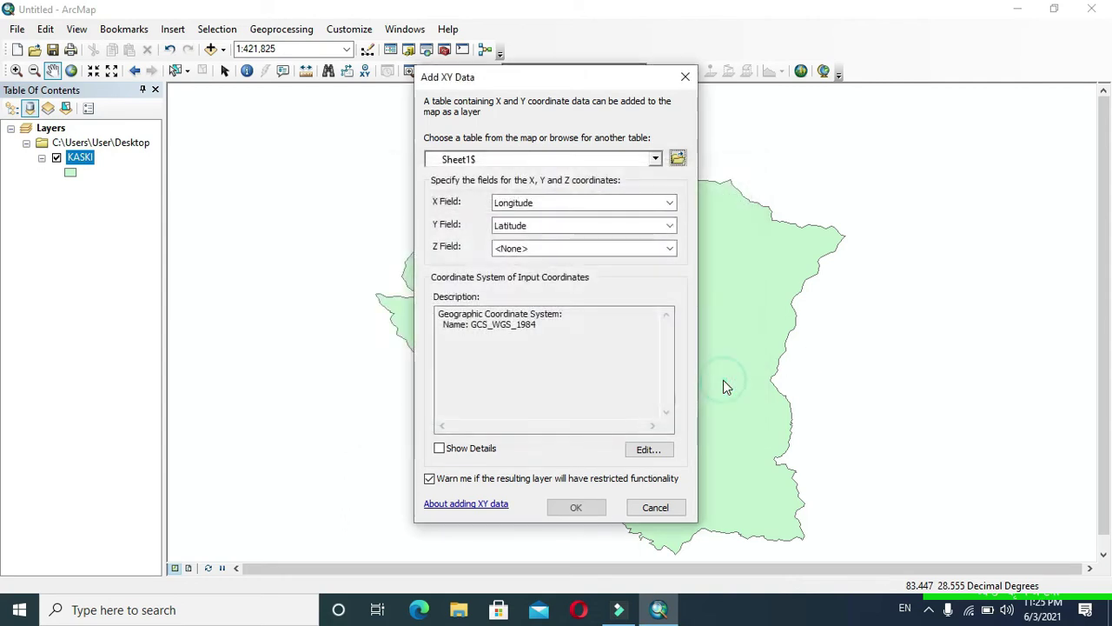
Step: Set Rainfall as the Z field and create the point layer, accepting the Object-ID warning
left_click(613, 249)
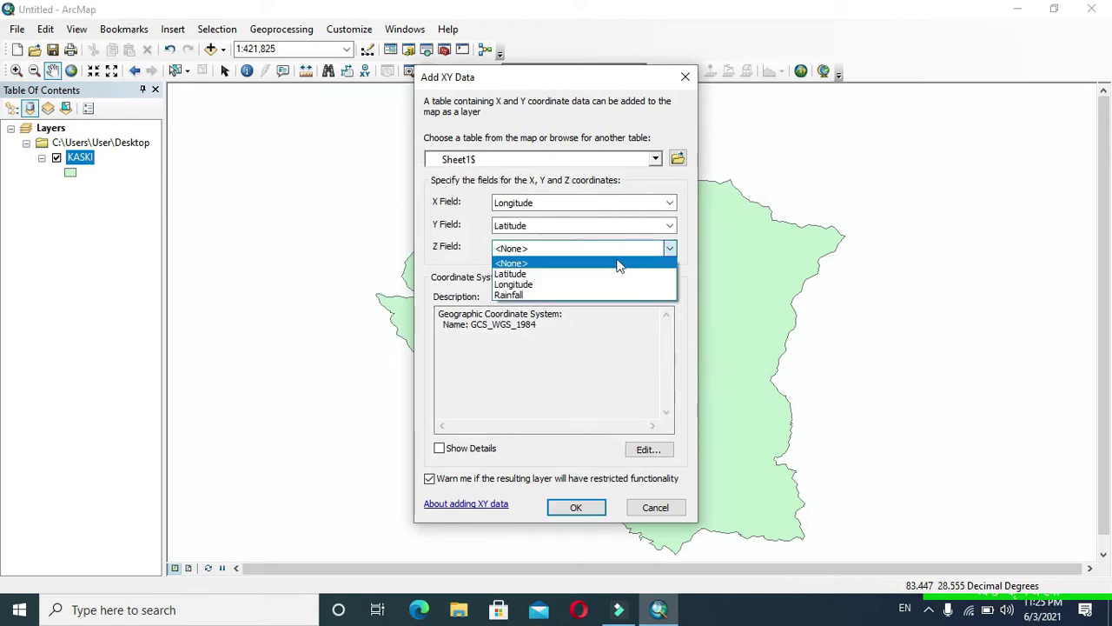
left_click(579, 296)
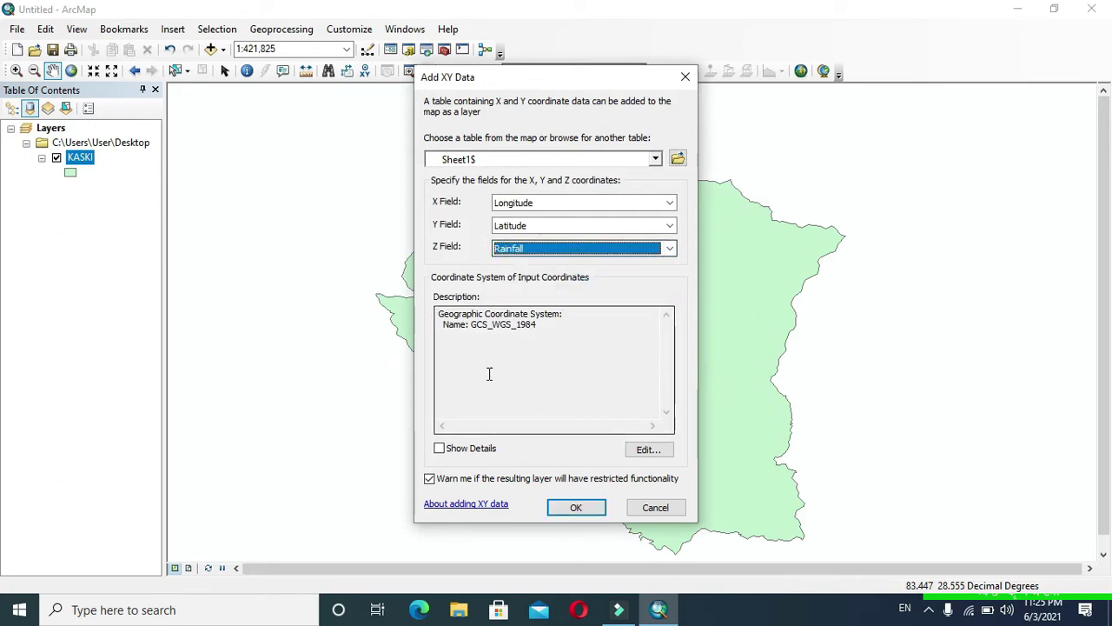
left_click(583, 510)
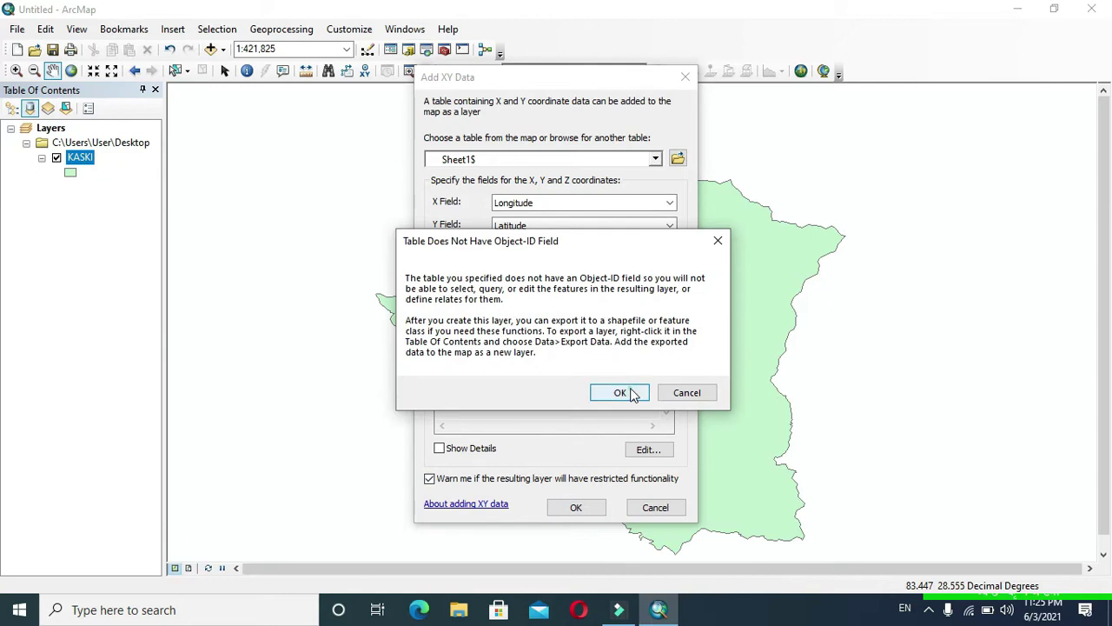
left_click(631, 393)
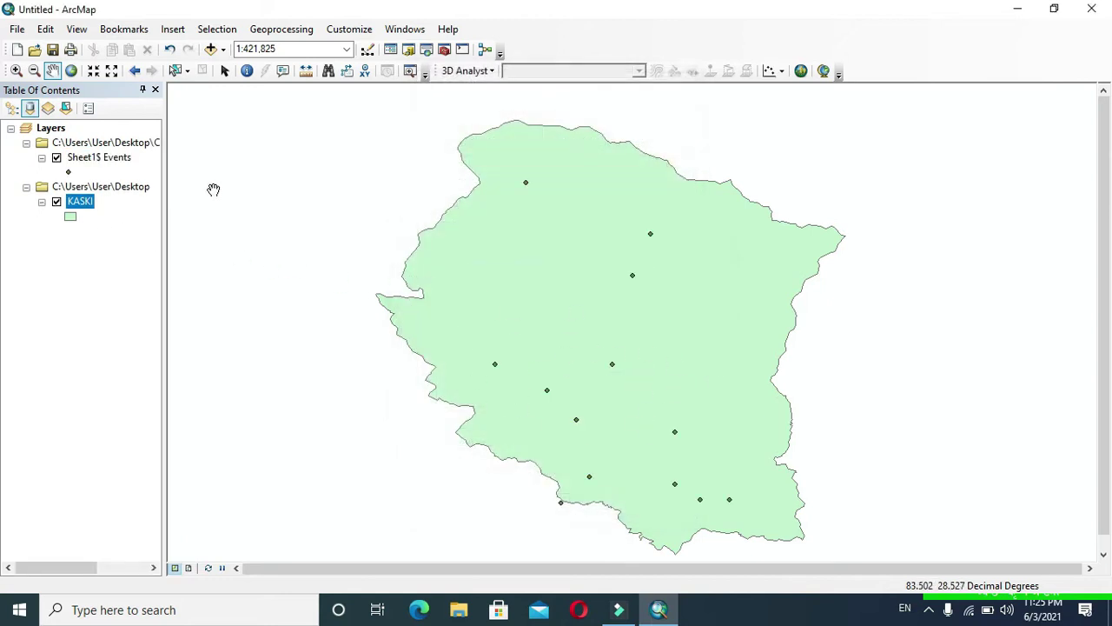
Step: Search 'vertices to points' and run Feature Vertices To Points on Sheet1$ Events
left_click(427, 50)
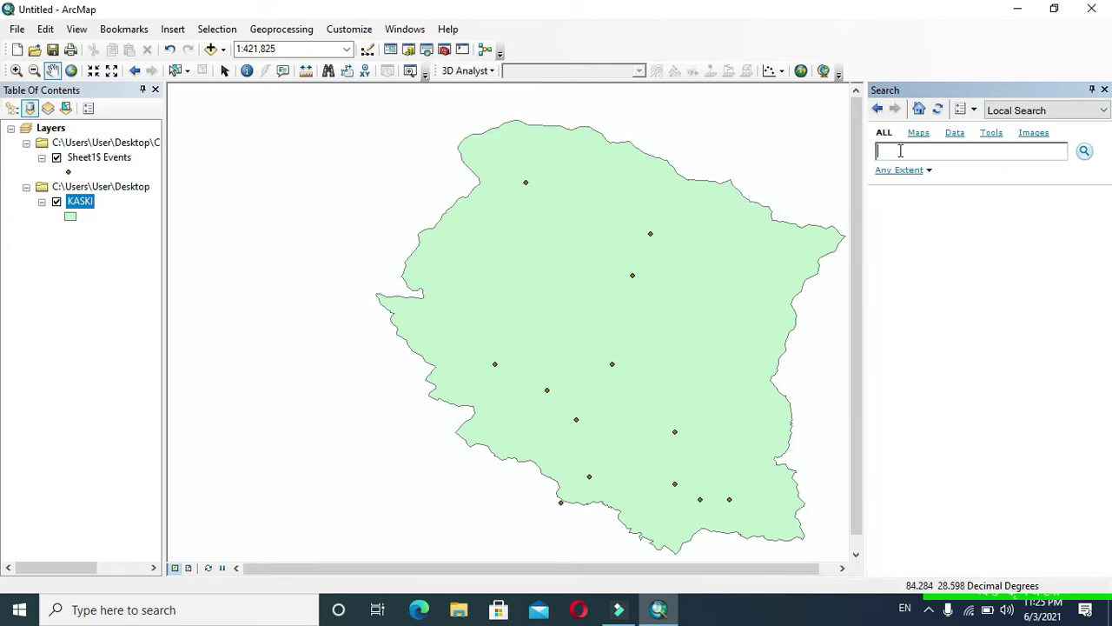
type("vertices to points")
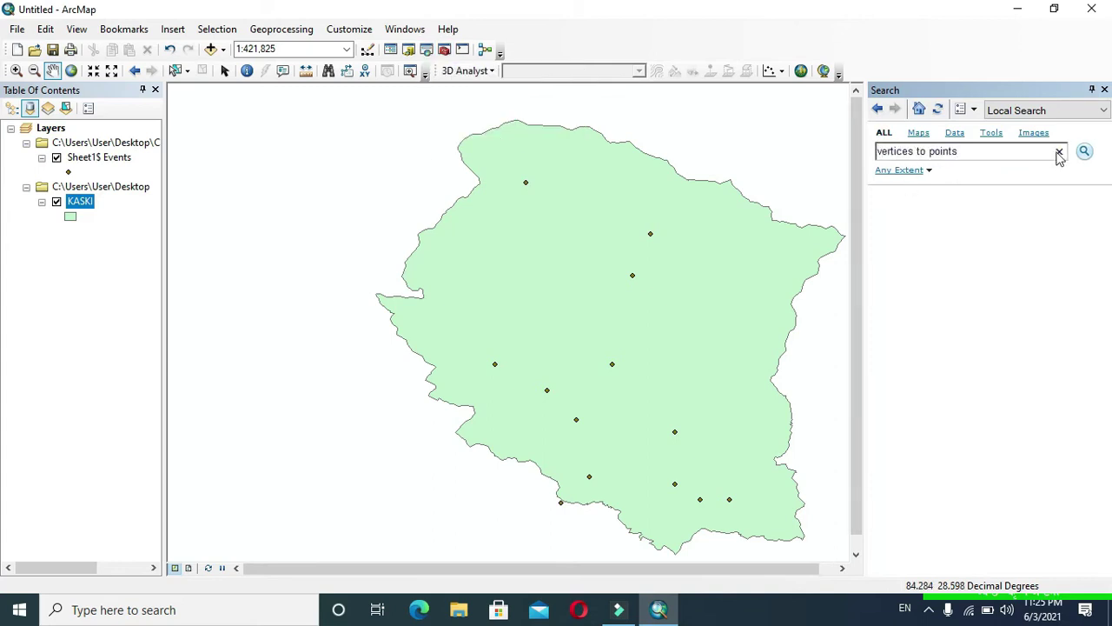
left_click(1084, 151)
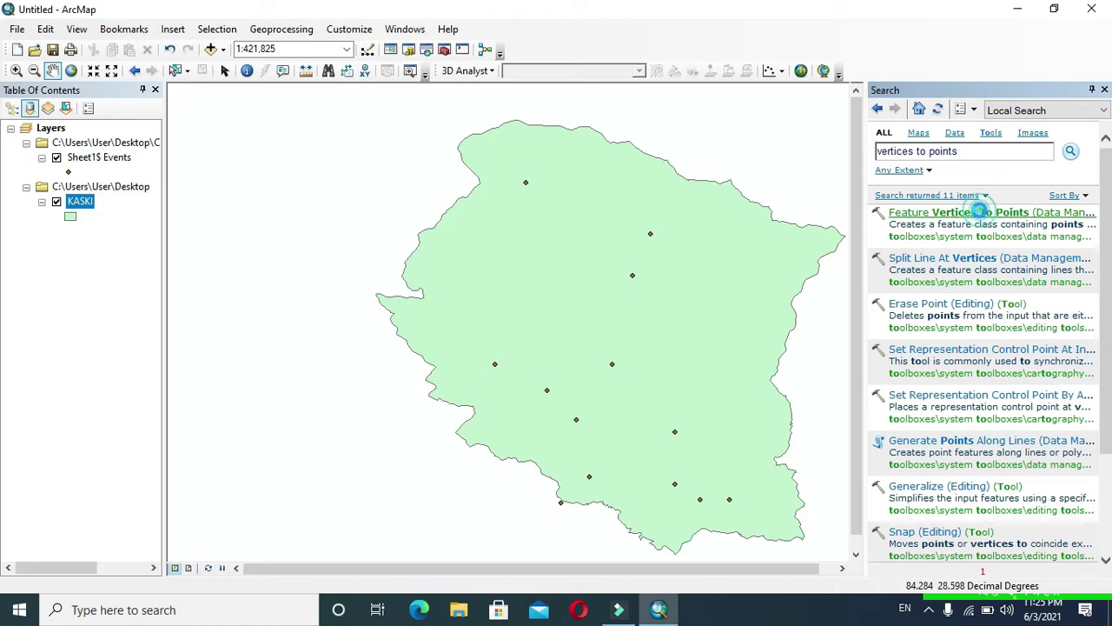
left_click(982, 214)
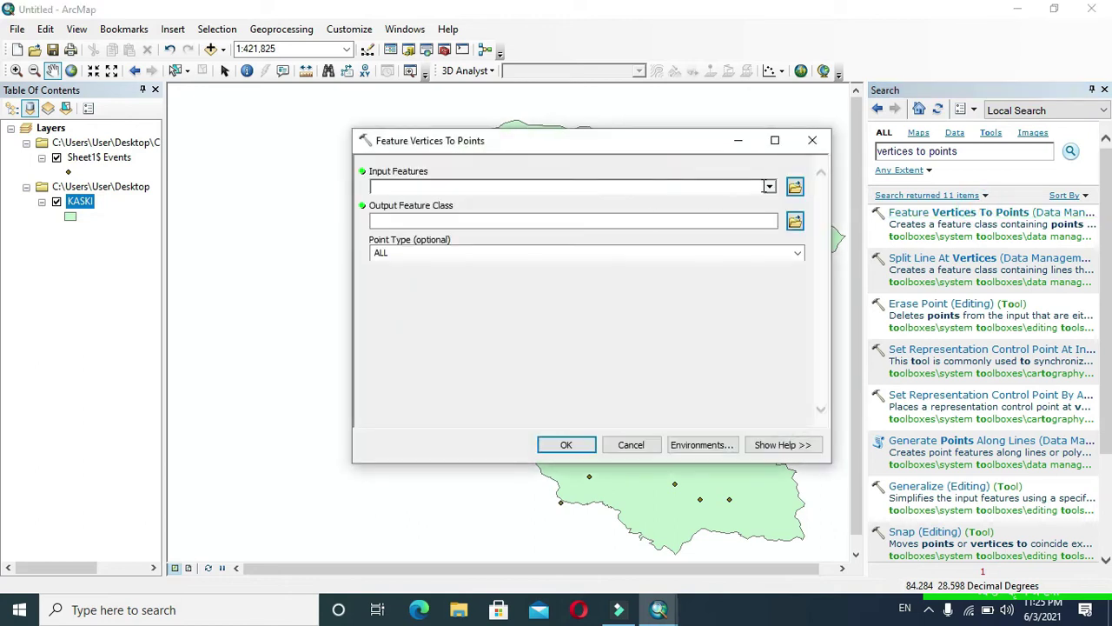
left_click(770, 187)
left_click(609, 205)
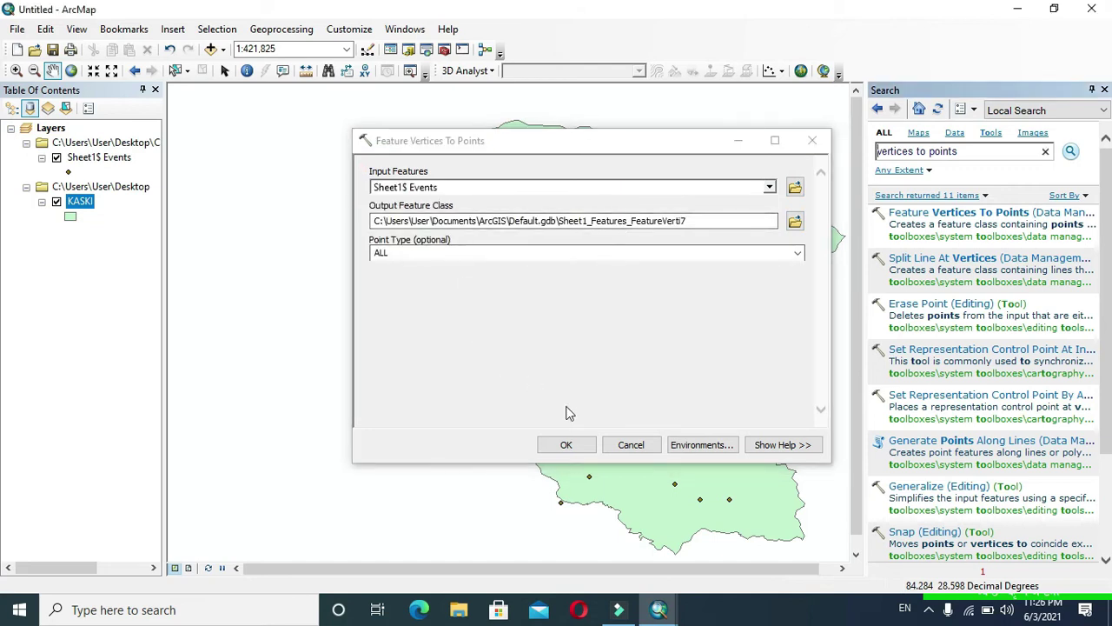
left_click(566, 446)
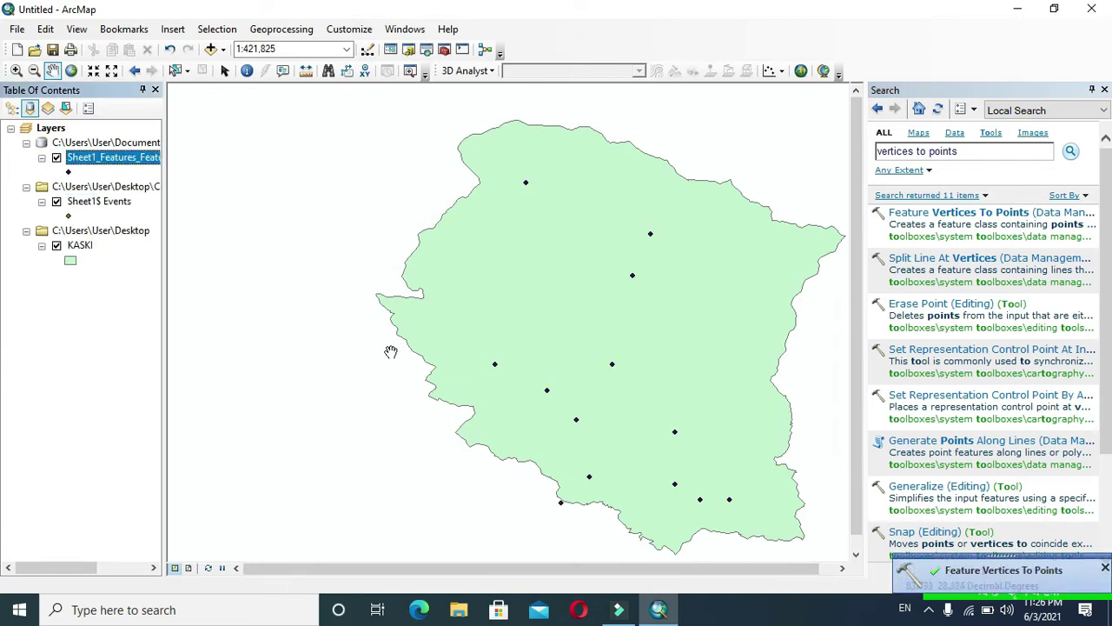
Step: Remove the Sheet1$ Events layer from the map
left_click(80, 207)
right_click(81, 207)
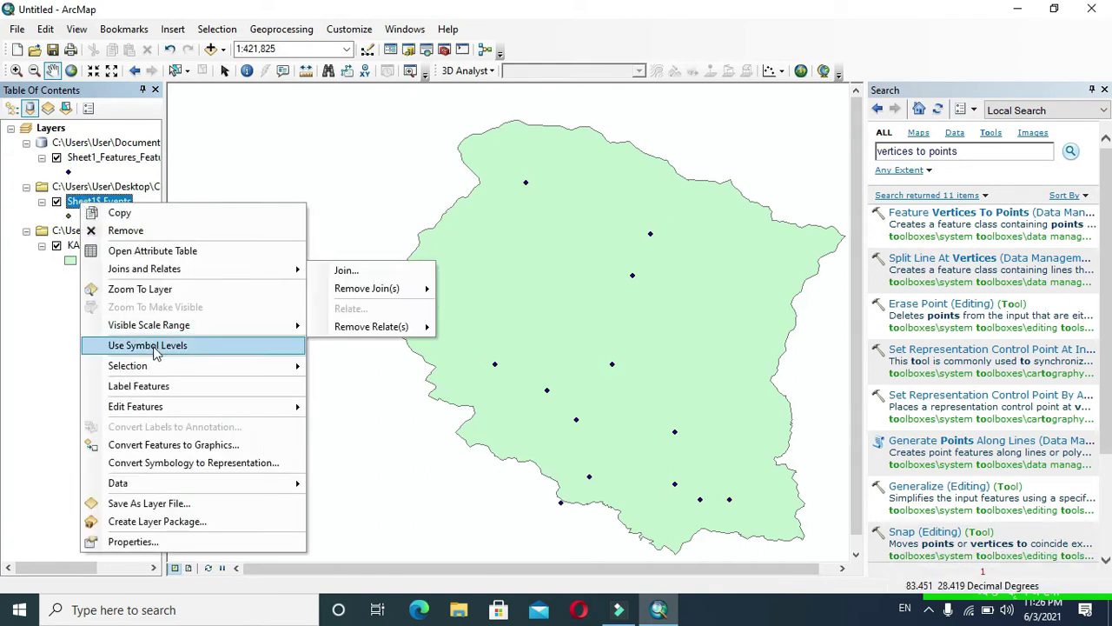
left_click(161, 231)
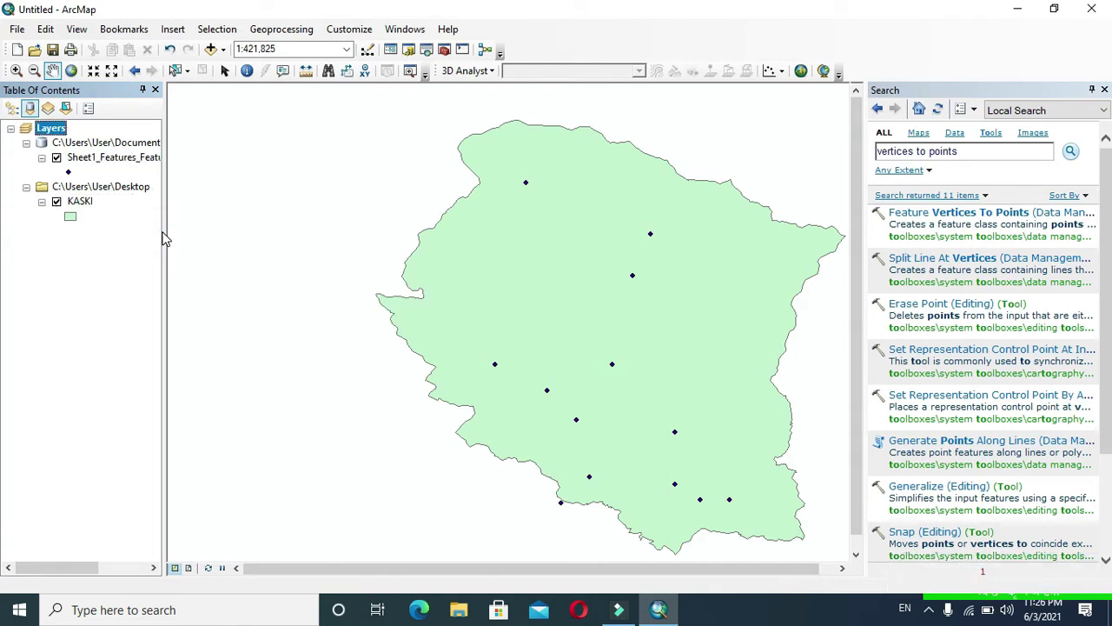
Step: Give KASKI a Hollow symbol and close the Search window
left_click(73, 222)
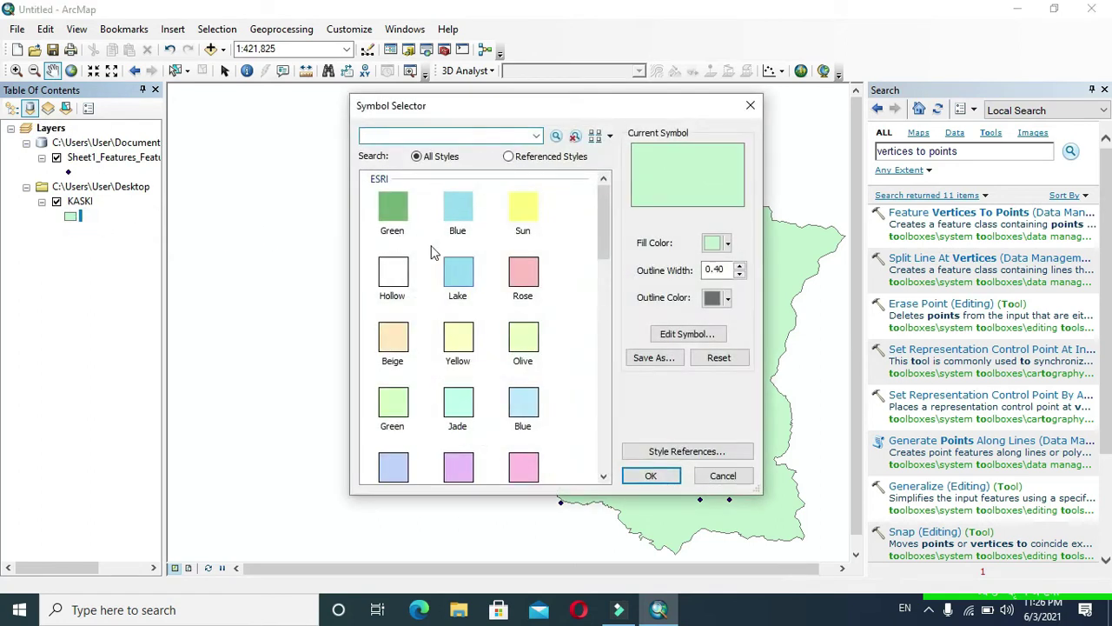
left_click(395, 276)
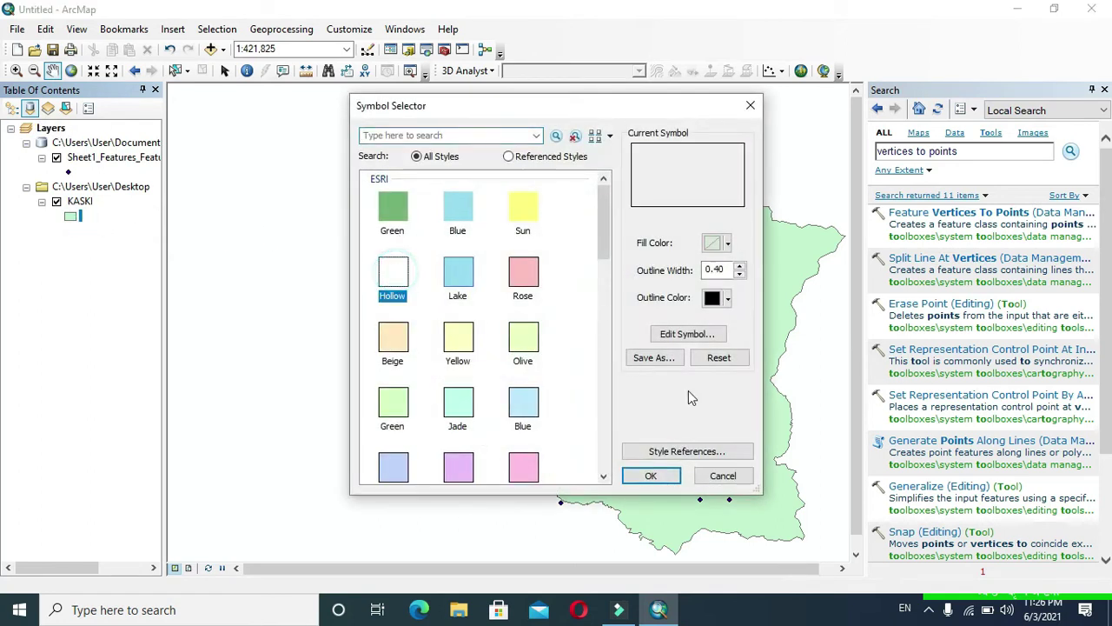
left_click(664, 473)
left_click_drag(308, 322, 203, 310)
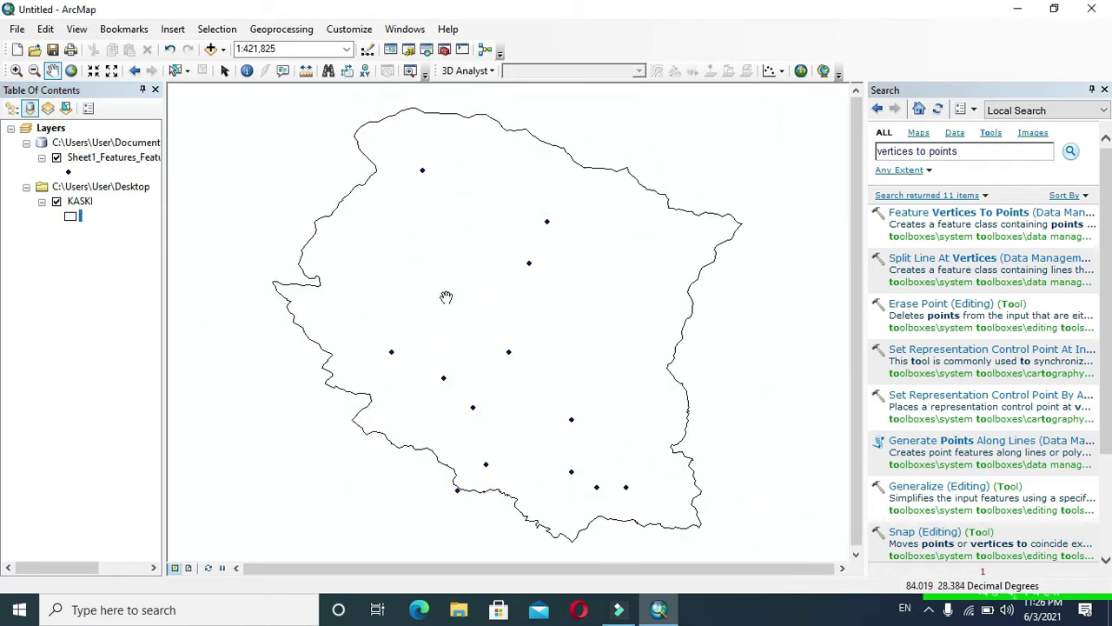
left_click(1105, 90)
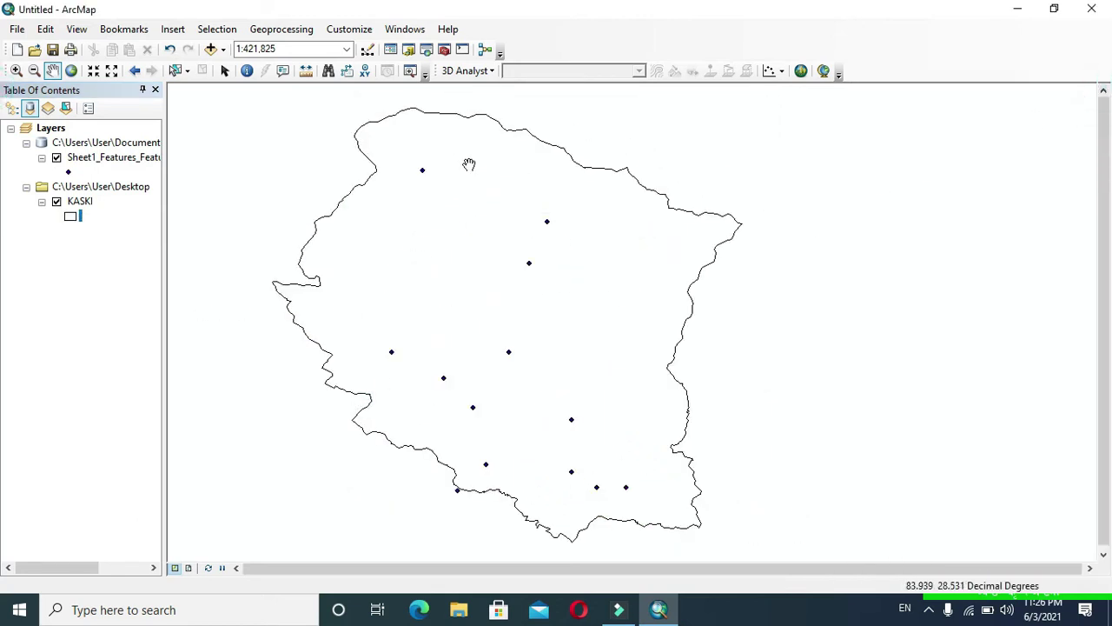
Step: Open Create Thiessen Polygons from Analysis Tools > Proximity in the toolbox
left_click(444, 50)
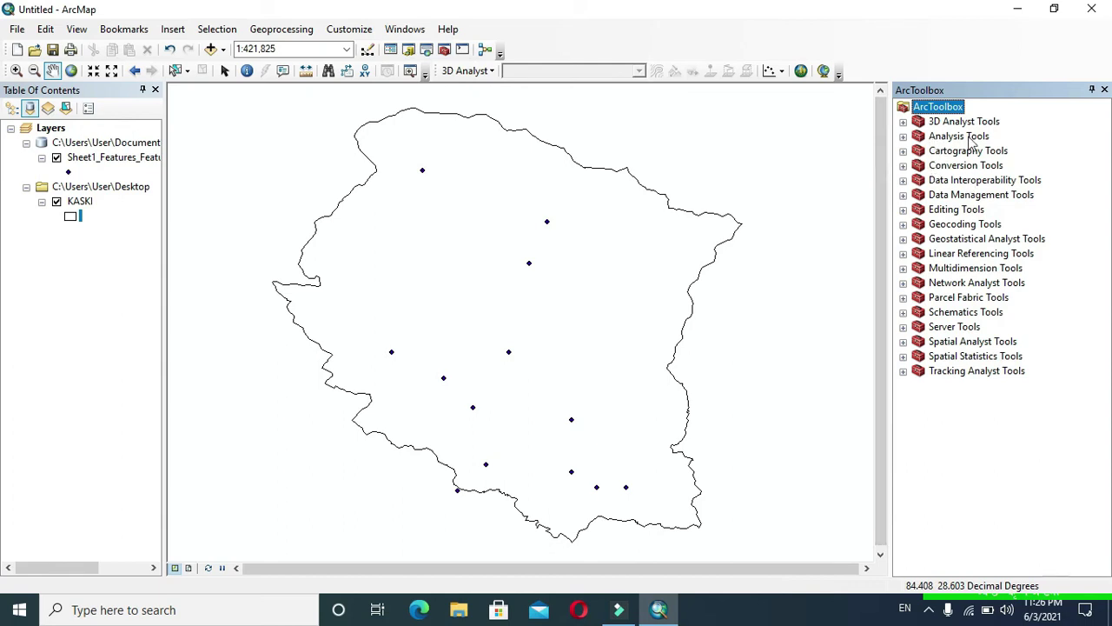
left_click(904, 138)
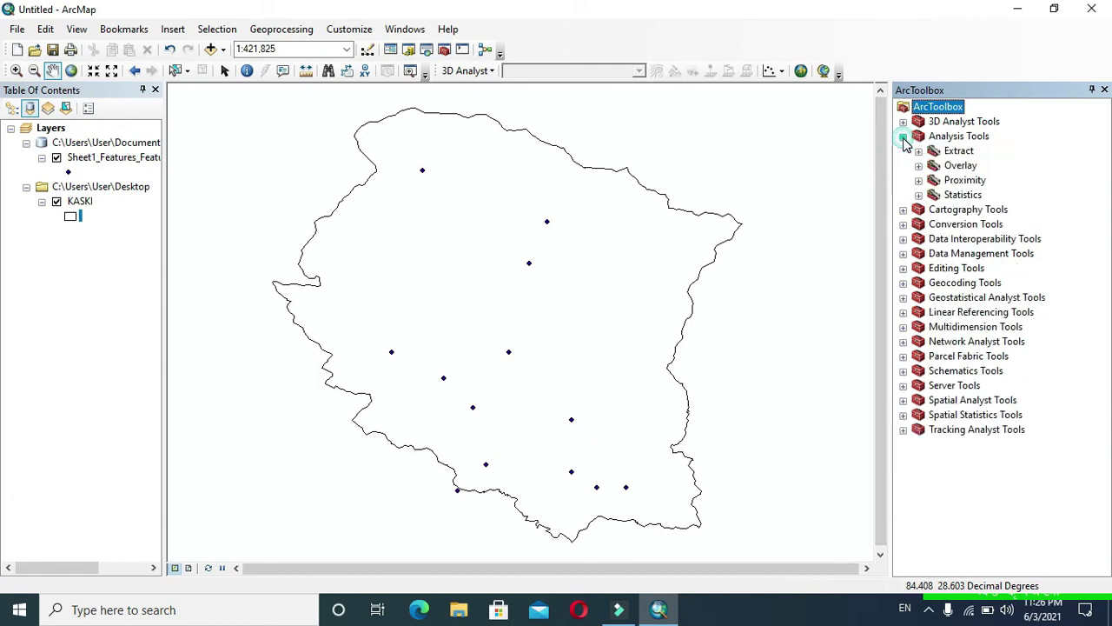
left_click(919, 181)
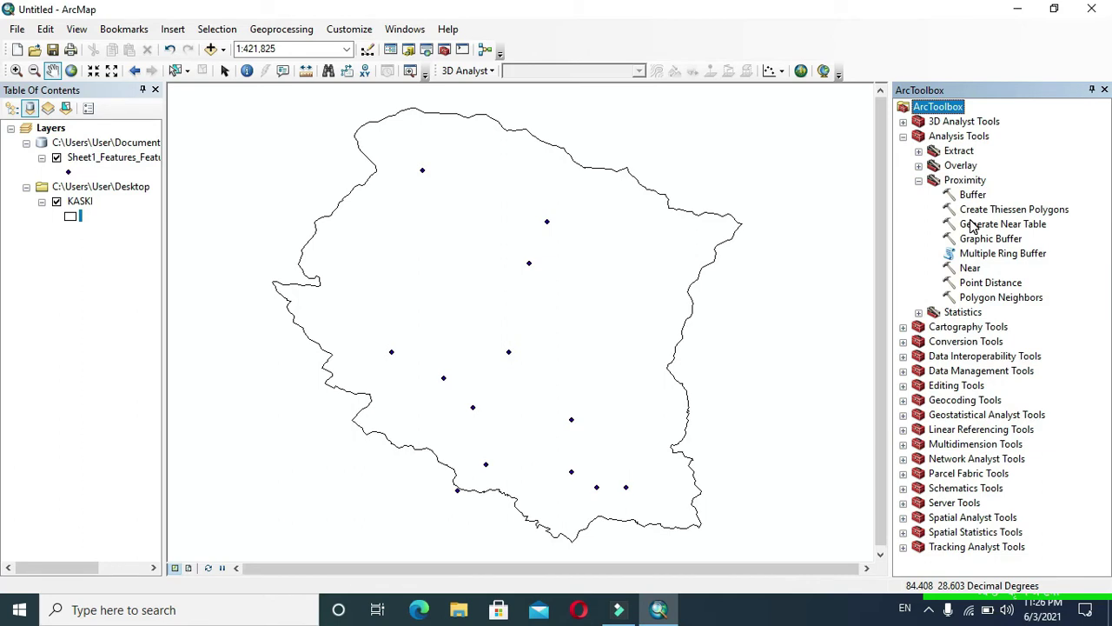
double_click(992, 214)
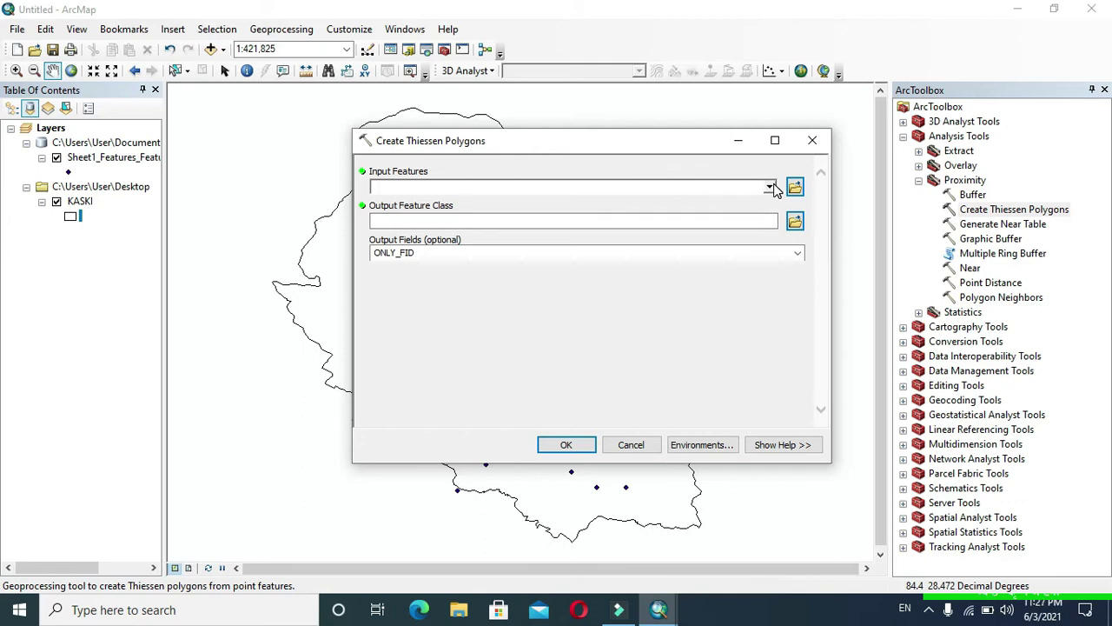
Step: Use Sheet1_Features_FeatureVerti7 as input and save the output as 'initial thiessen'
left_click(770, 188)
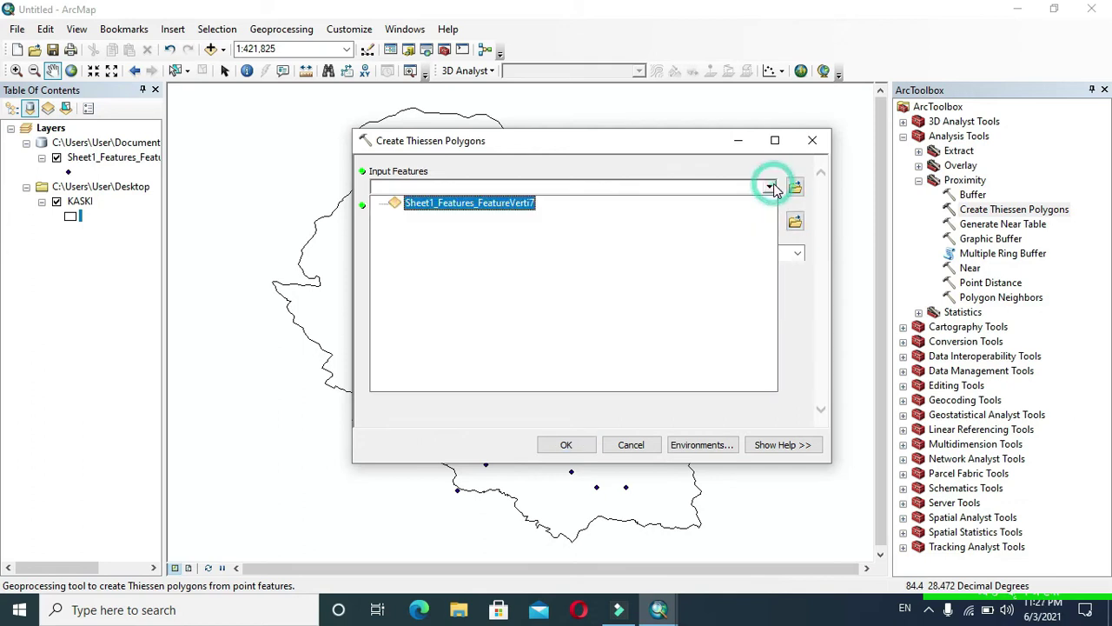
left_click(526, 204)
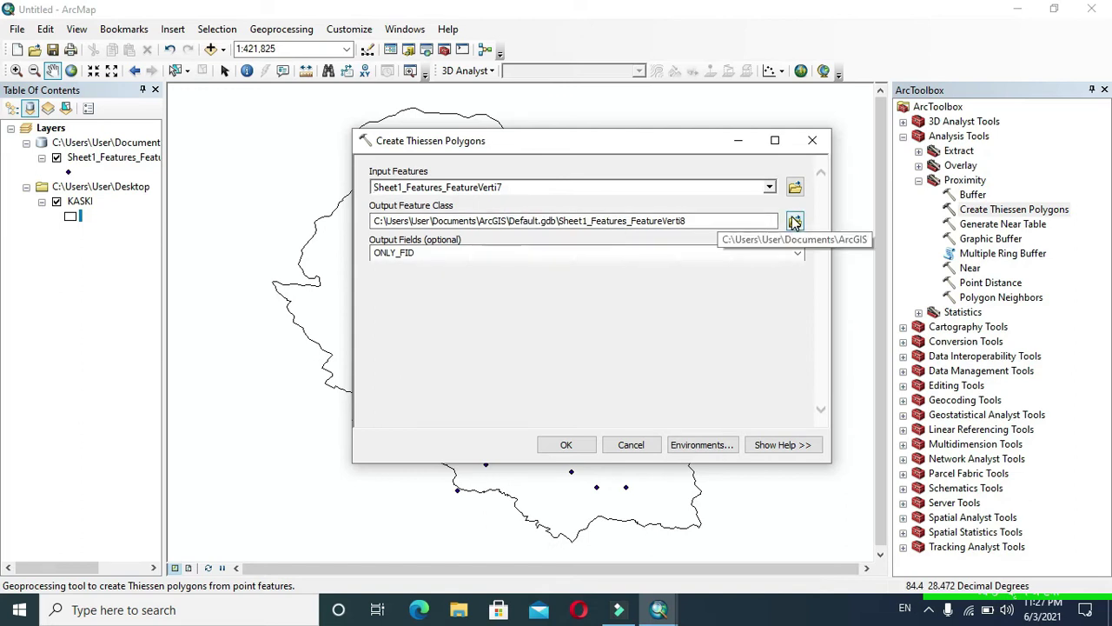
left_click(795, 222)
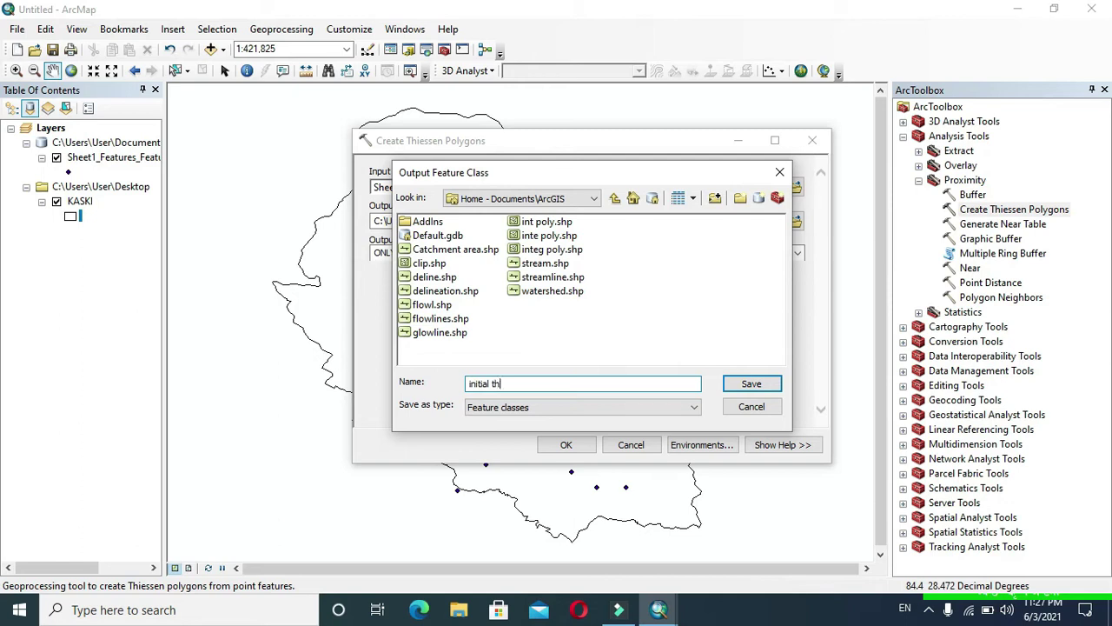
type("initial thiessen")
left_click(749, 382)
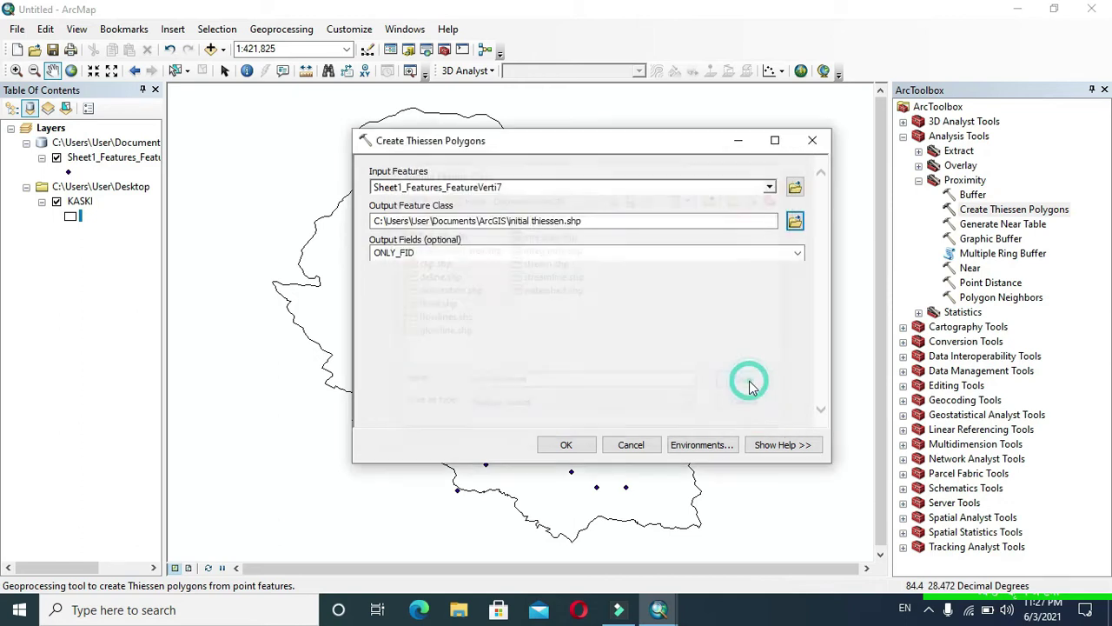
Step: Set the processing extent environment to Same as layer KASKI
left_click(687, 446)
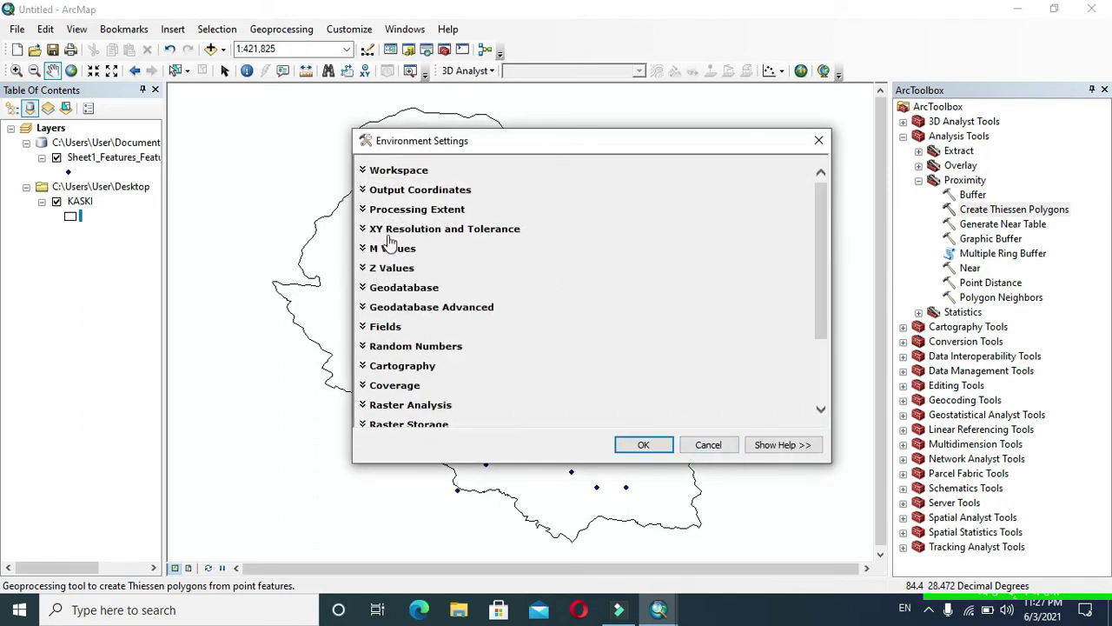
left_click(364, 214)
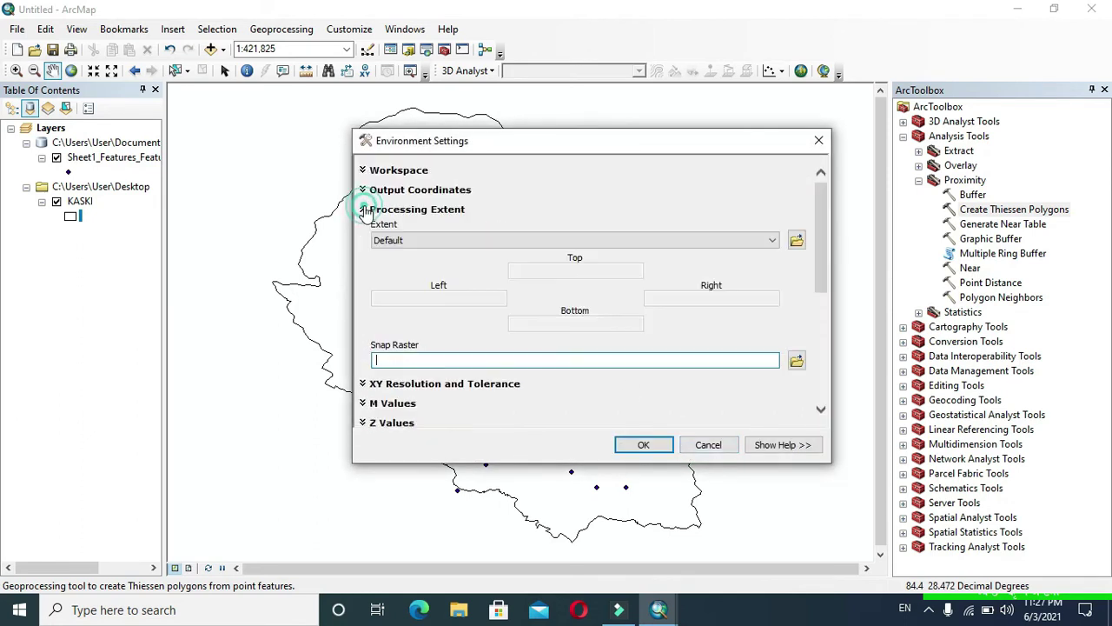
left_click(775, 243)
left_click(597, 313)
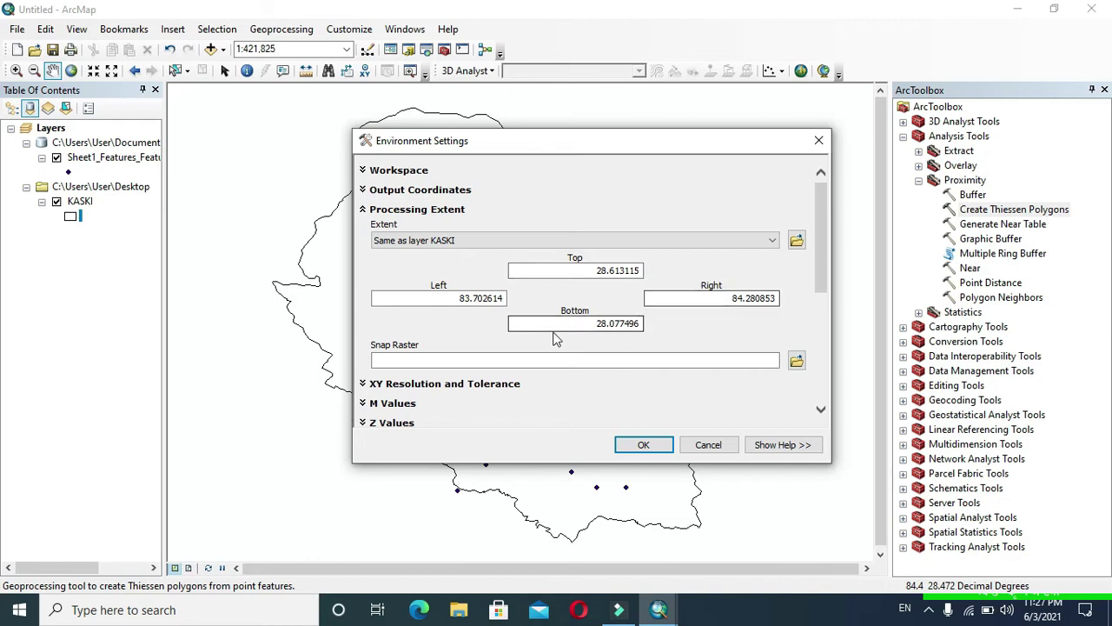
Step: Set the raster cell size to As Specified Below, value 1
scroll(596, 365, "down", 5)
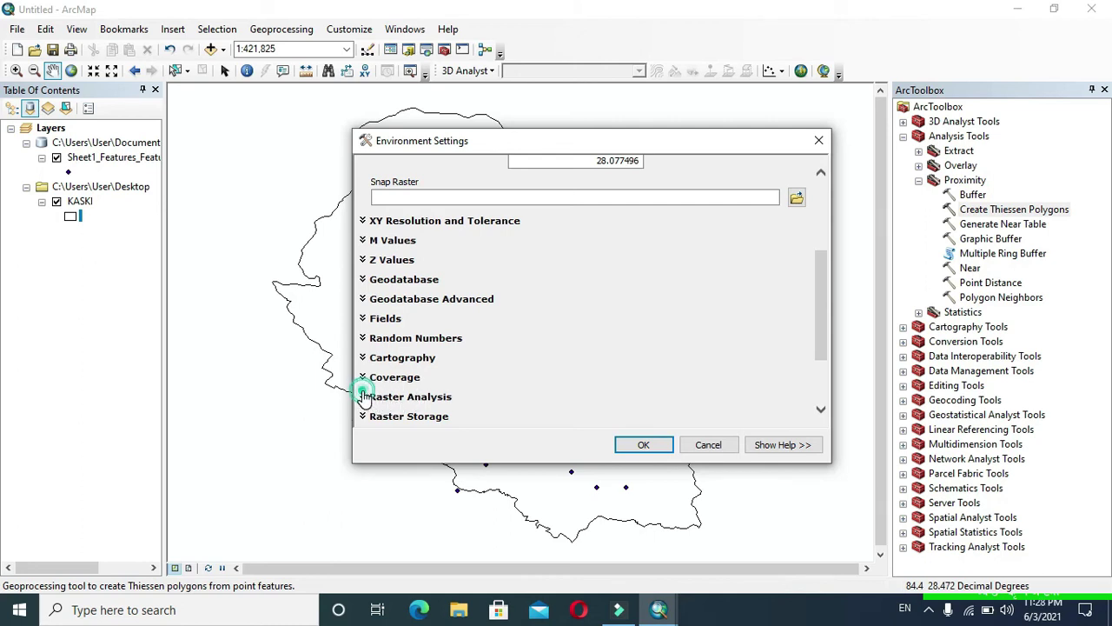
left_click(363, 396)
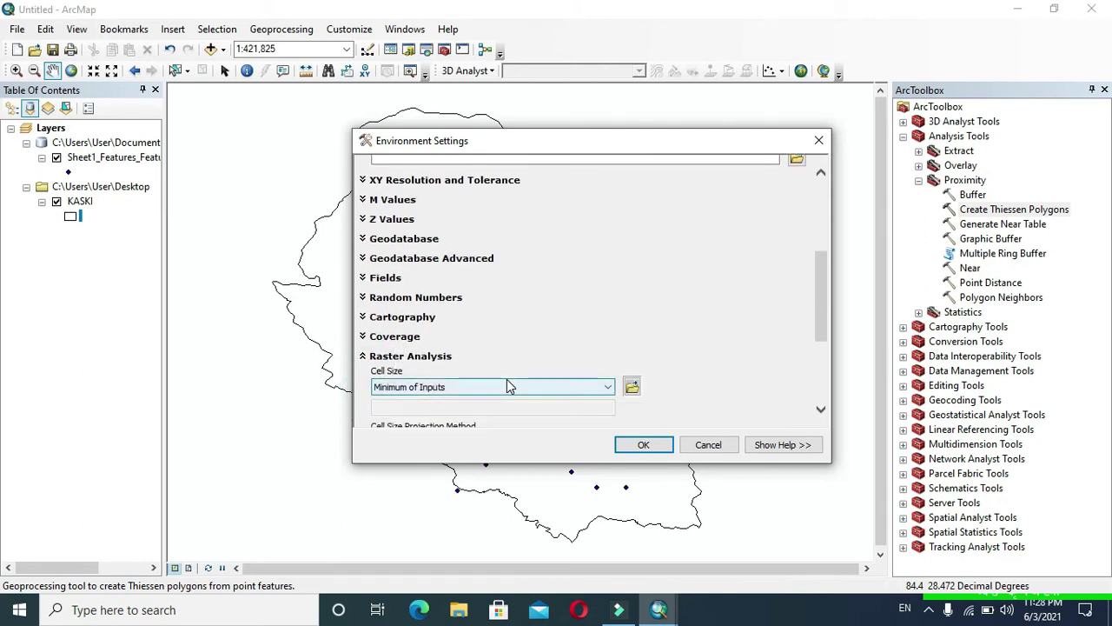
left_click(608, 388)
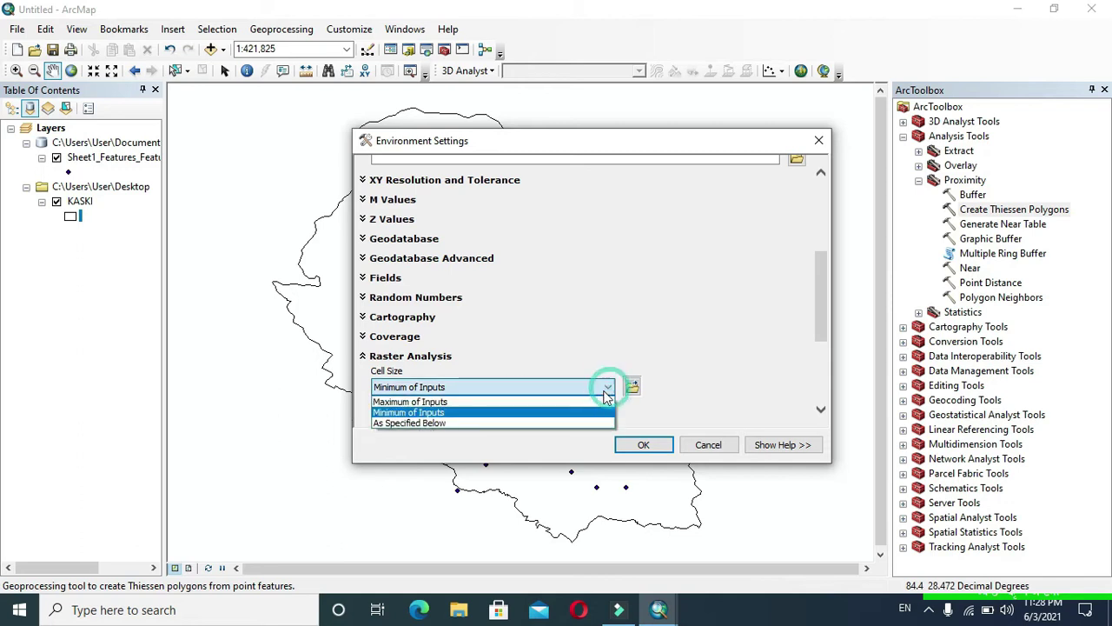
left_click(521, 423)
Step: Use KASKI as the mask, accept the environments and generate the Thiessen polygons
scroll(696, 389, "down", 2)
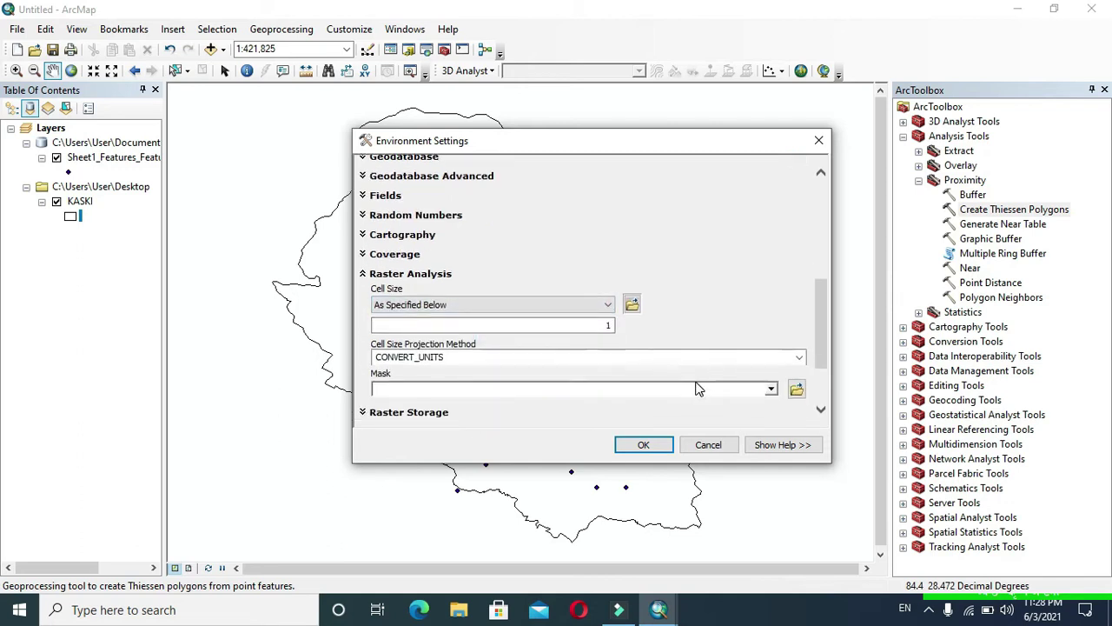
scroll(522, 390, "down", 2)
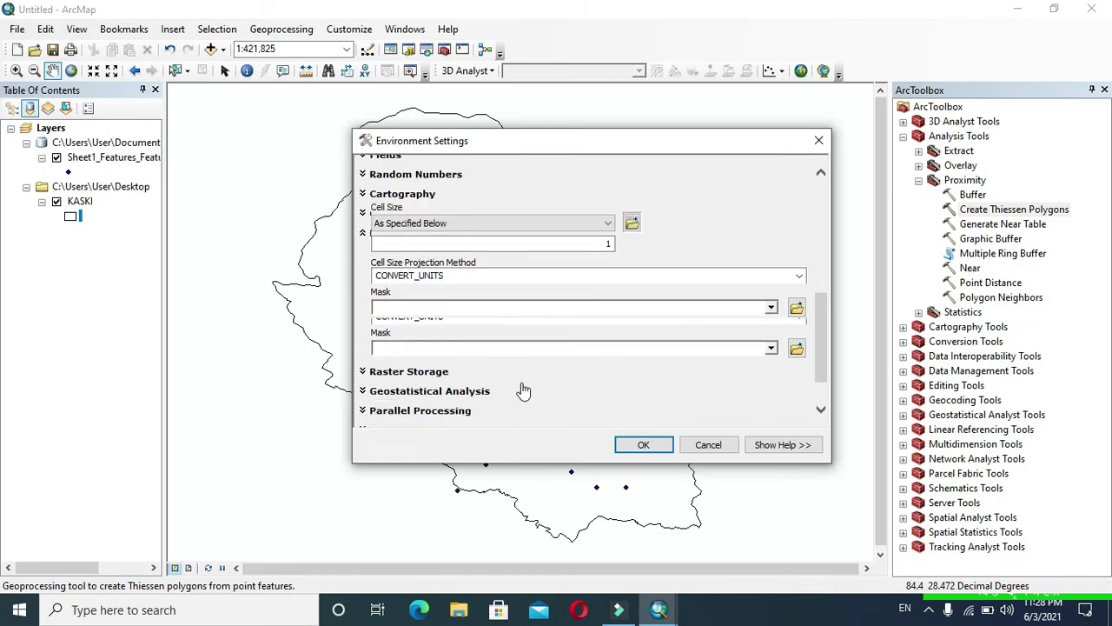
left_click(771, 308)
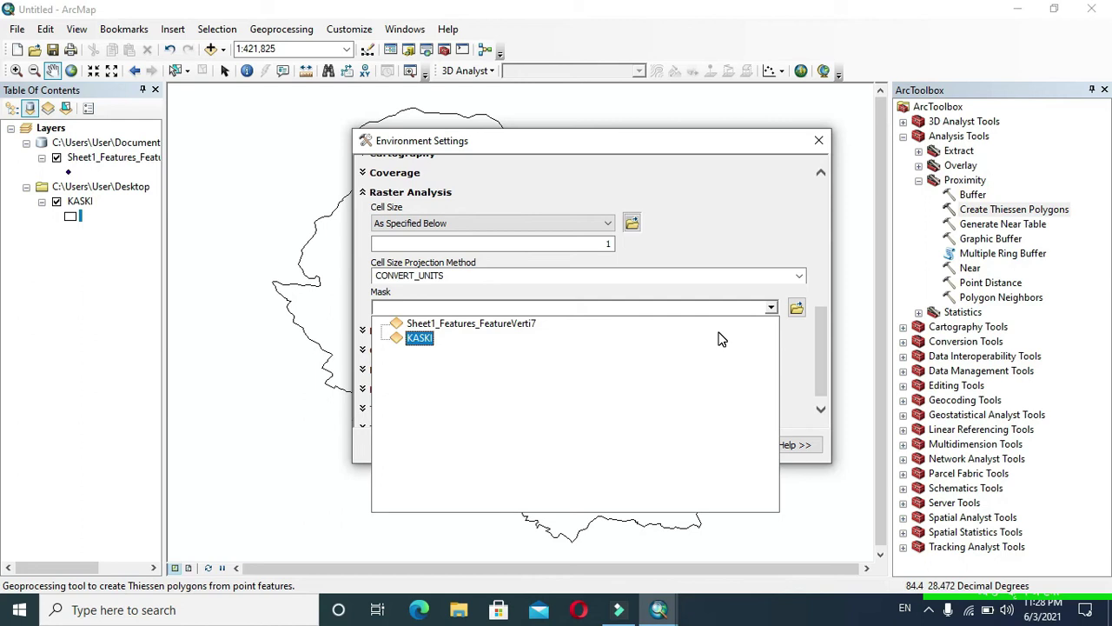
left_click(425, 340)
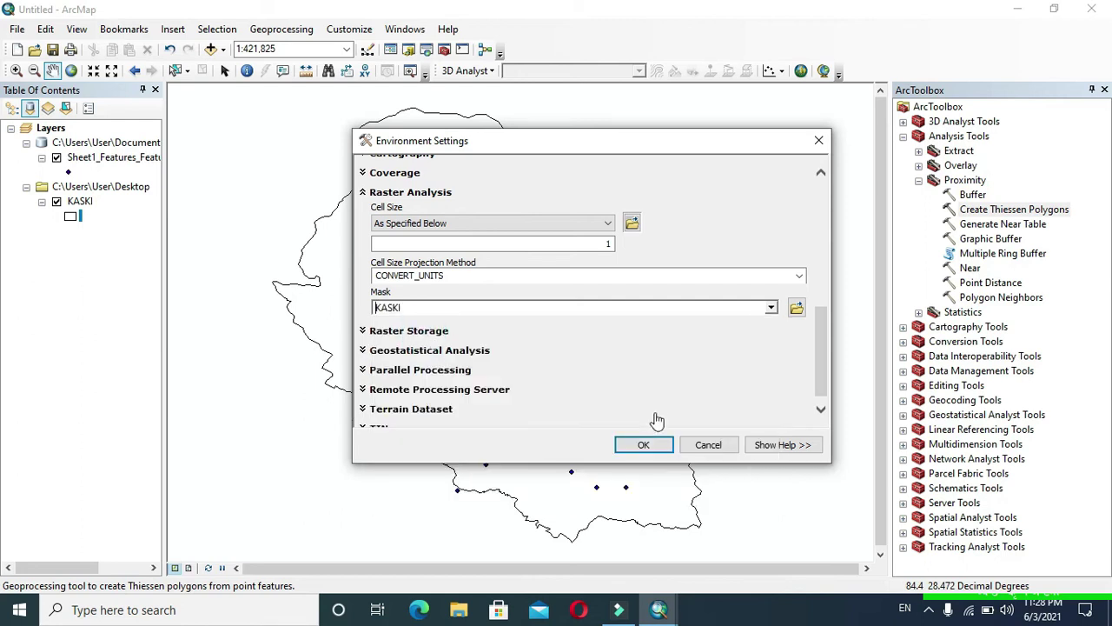
left_click(639, 455)
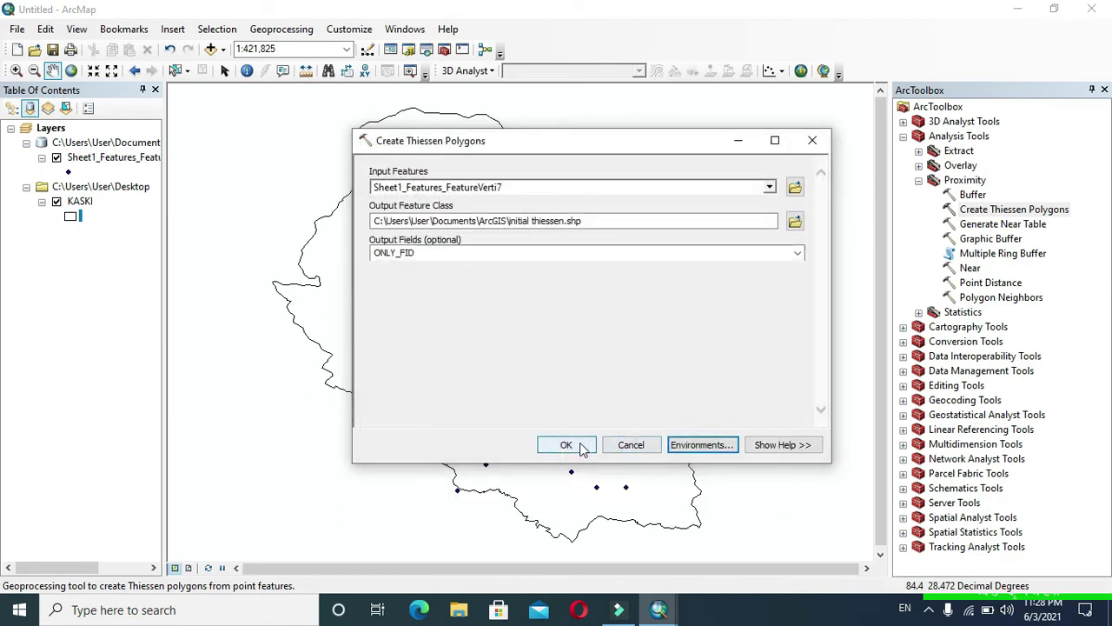
left_click(566, 446)
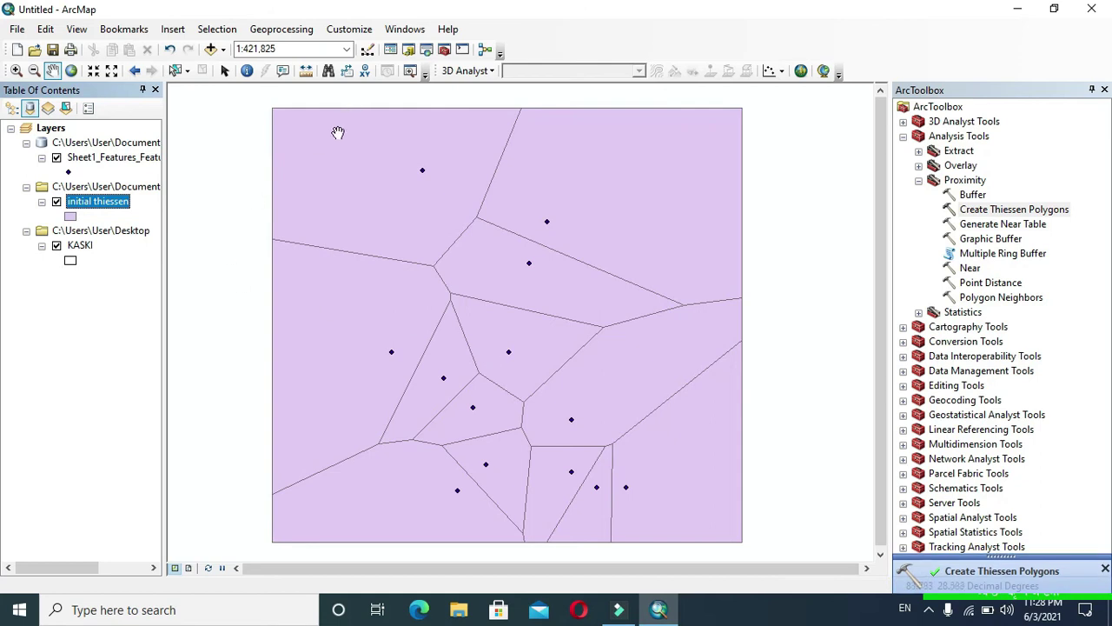
Step: Clip initial thiessen to KASKI, then hide the unclipped initial thiessen layer
left_click(286, 29)
left_click(281, 65)
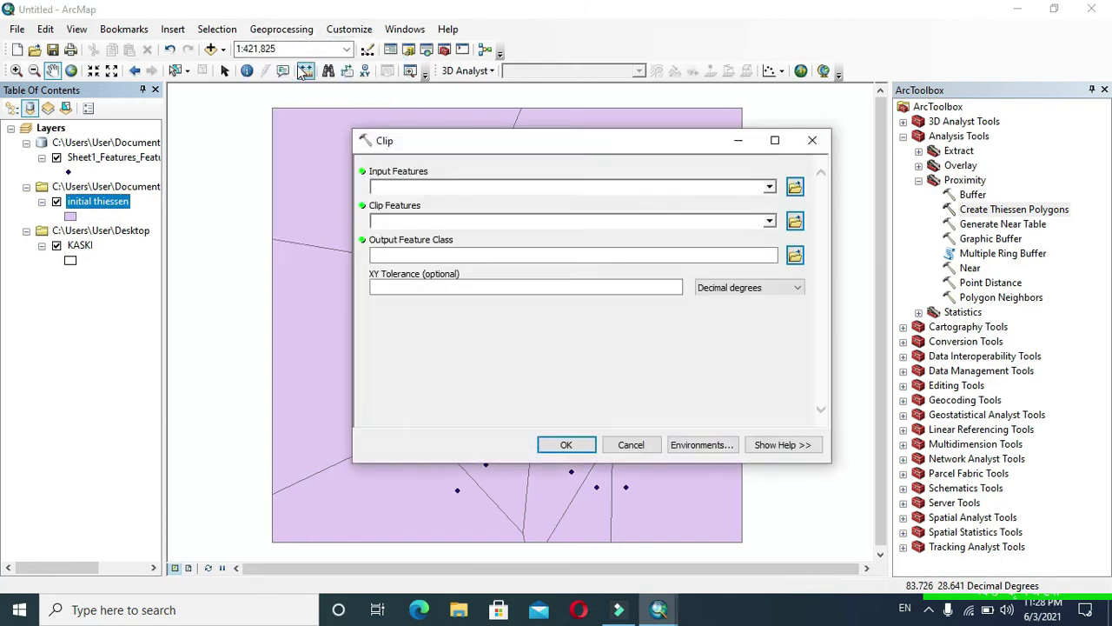
left_click(770, 189)
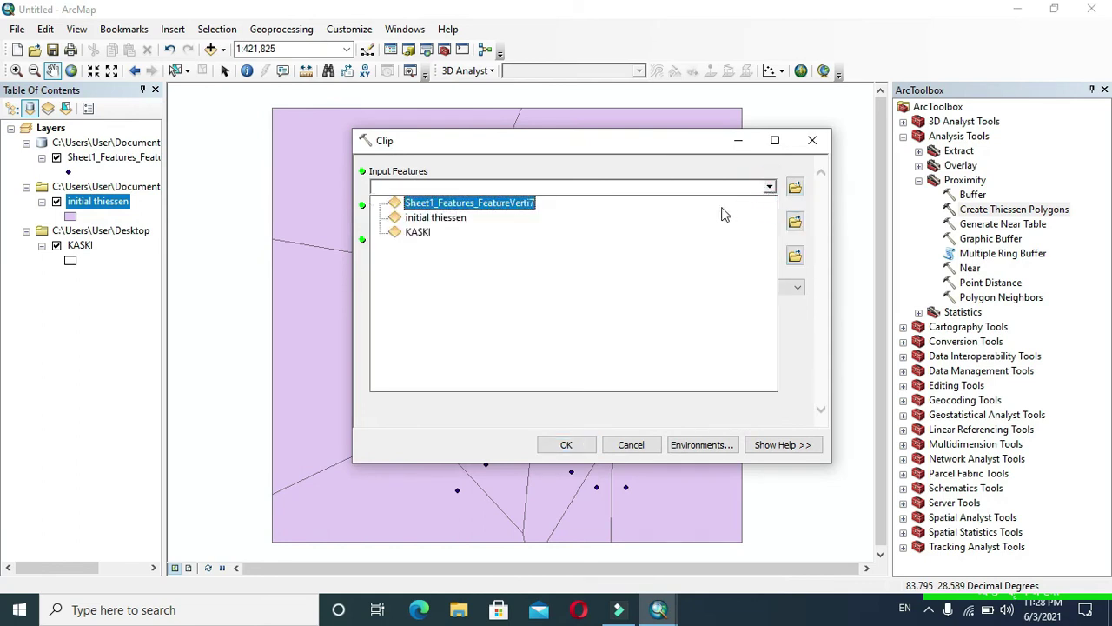
left_click(538, 221)
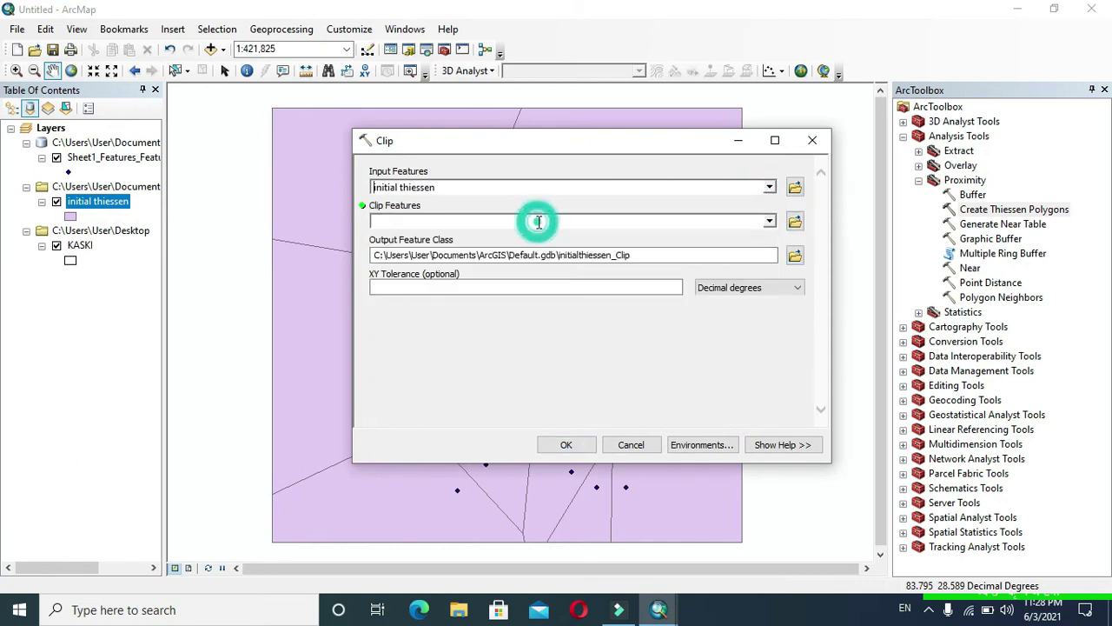
left_click(770, 221)
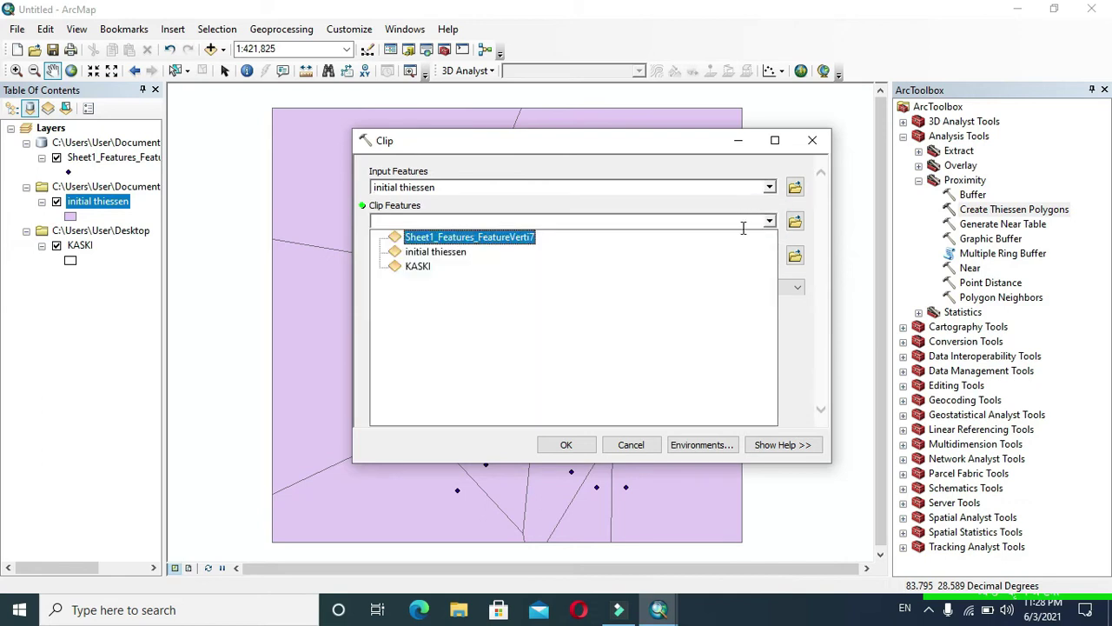
left_click(621, 267)
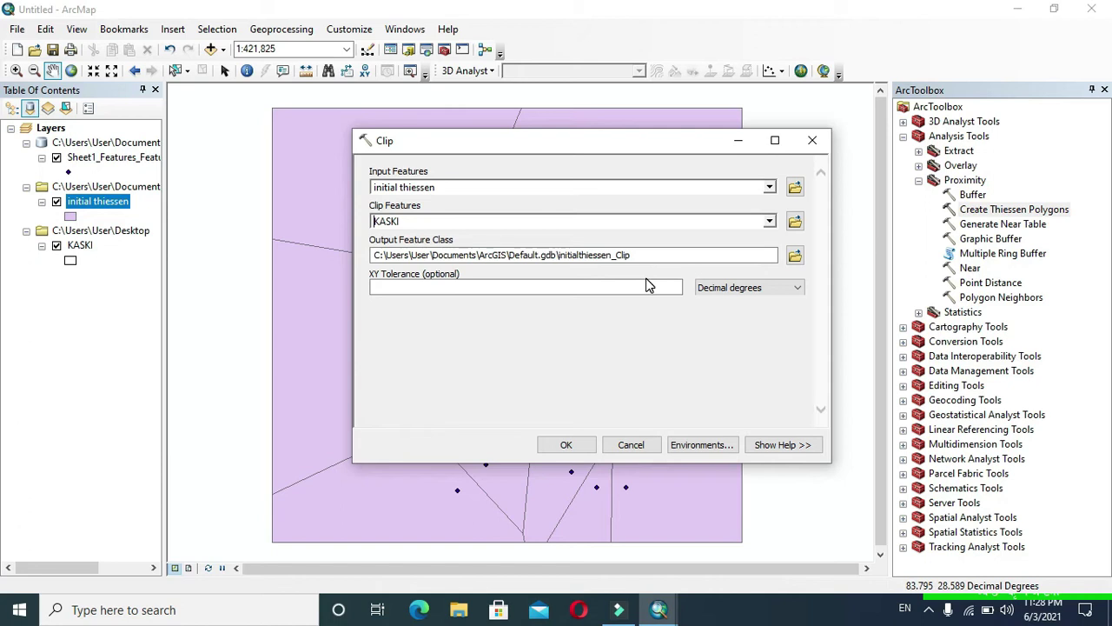
left_click(567, 446)
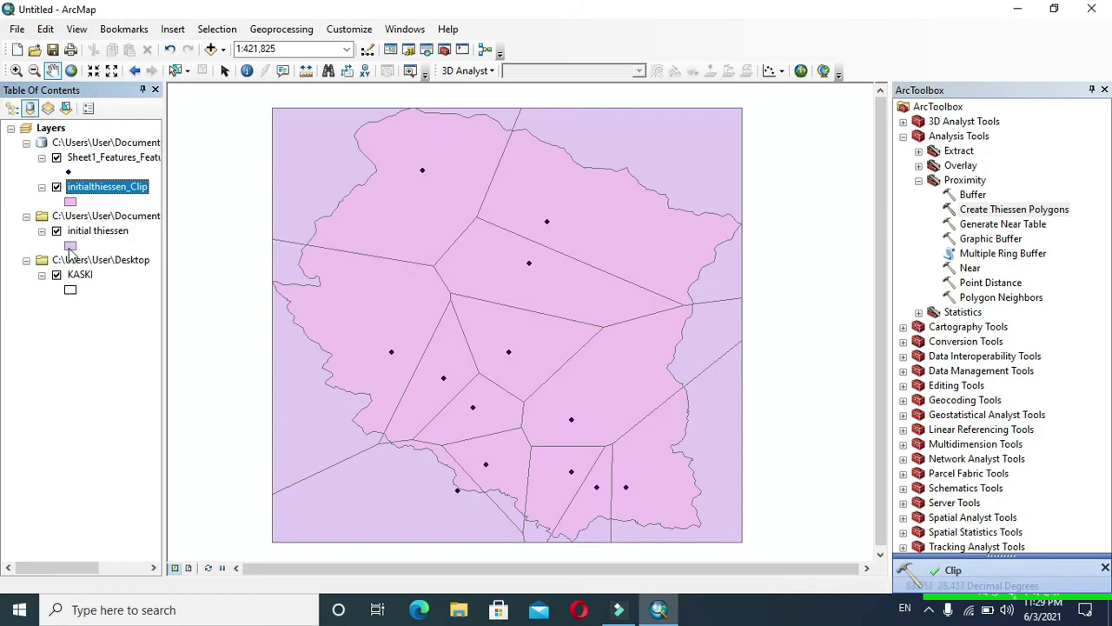
left_click(58, 233, "ctrl")
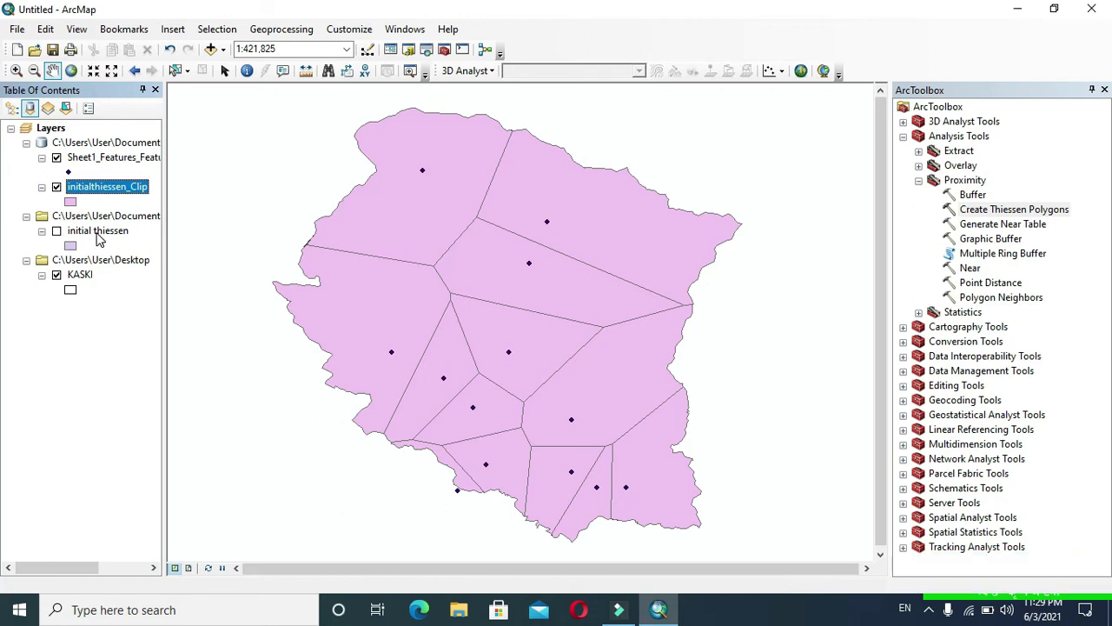
Step: Open initialthiessen_Clip's attribute table and maximize the Table window
right_click(128, 193)
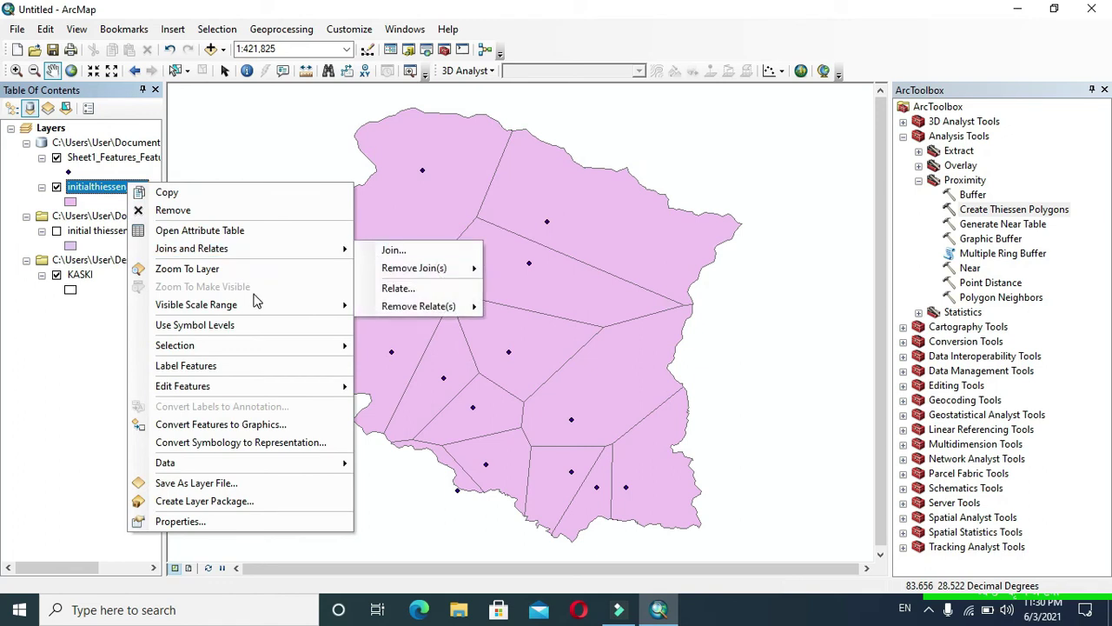
left_click(241, 230)
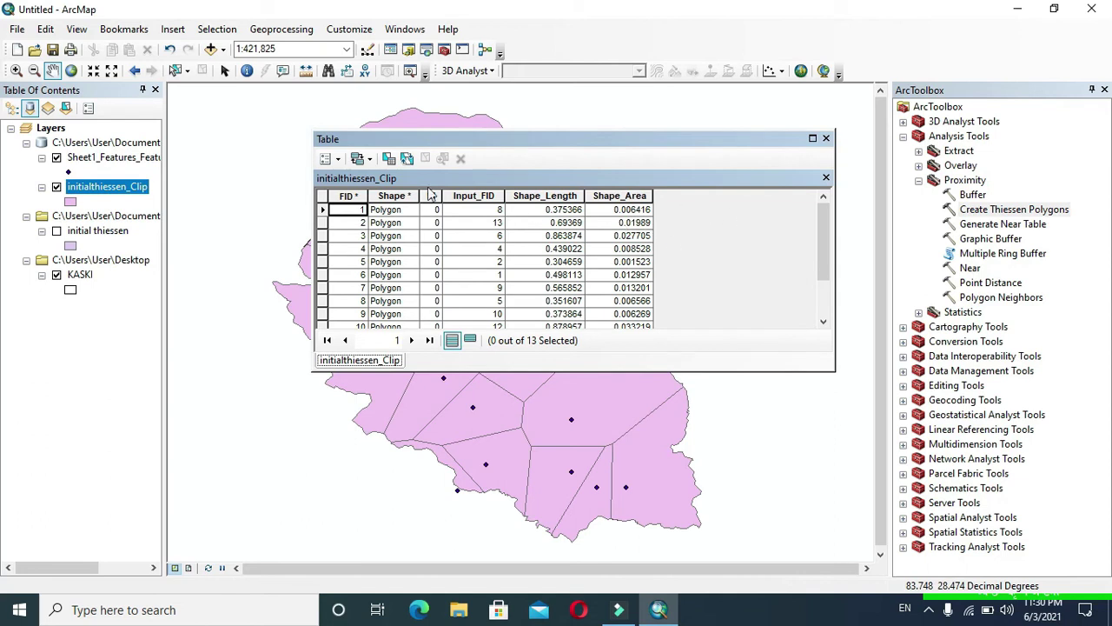
left_click(813, 138)
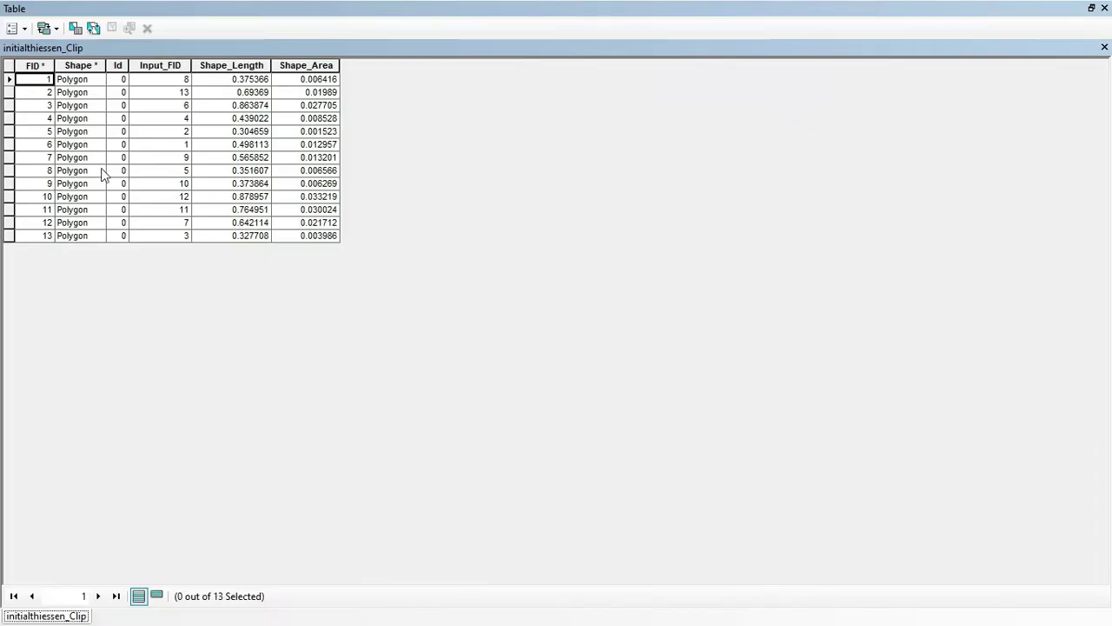
Step: Add a Double field typed as 'SQ', accepting its rename to SQ_km
left_click(24, 32)
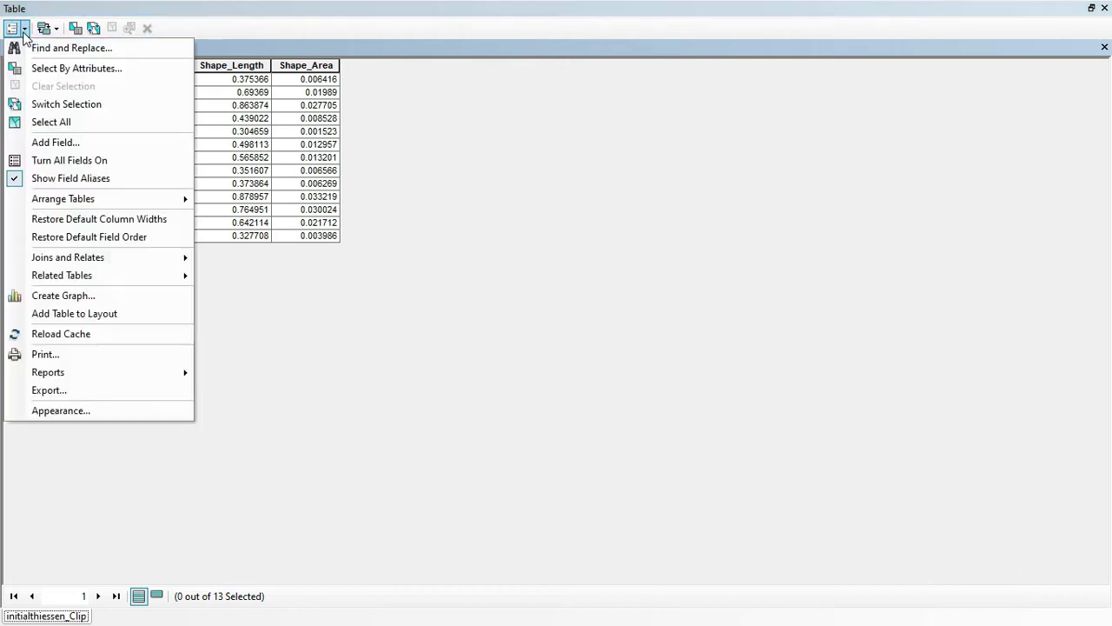
left_click(78, 146)
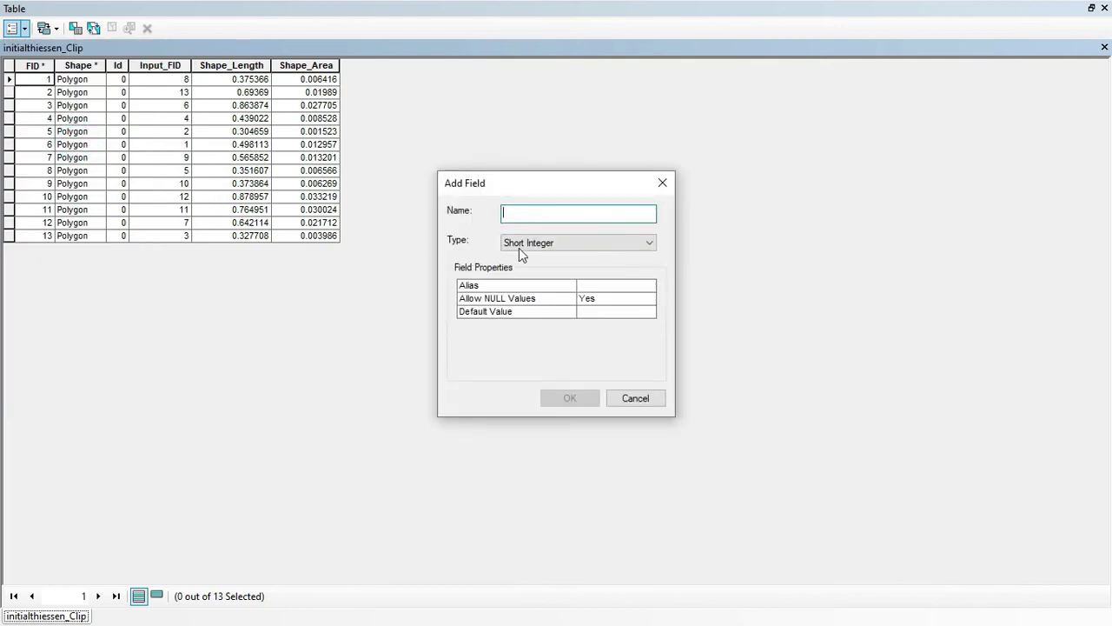
type("SQ-km")
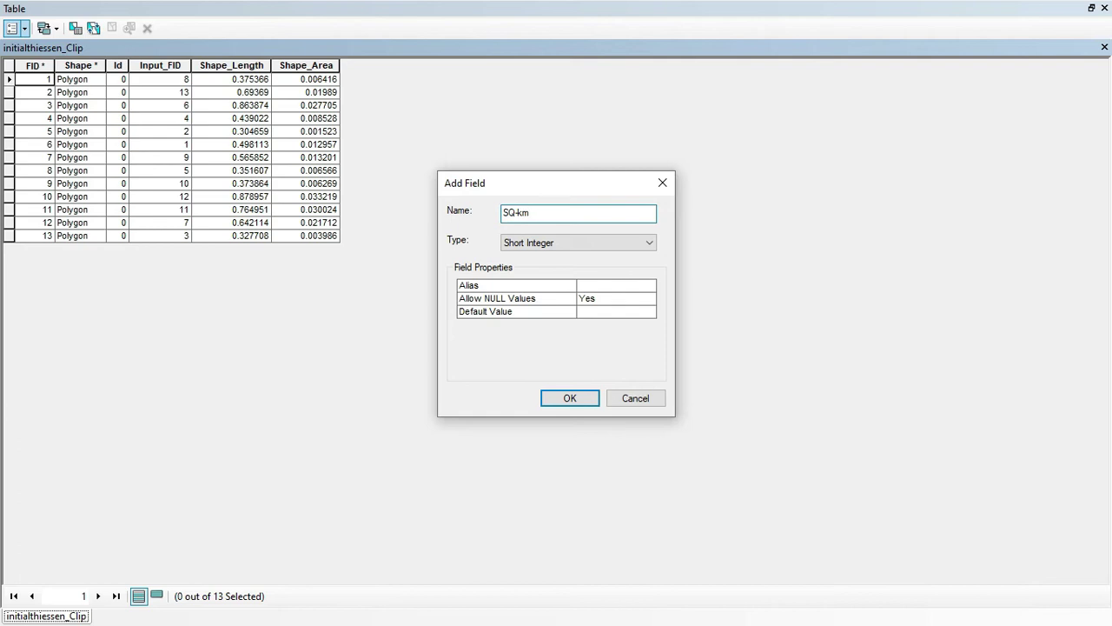
left_click(595, 244)
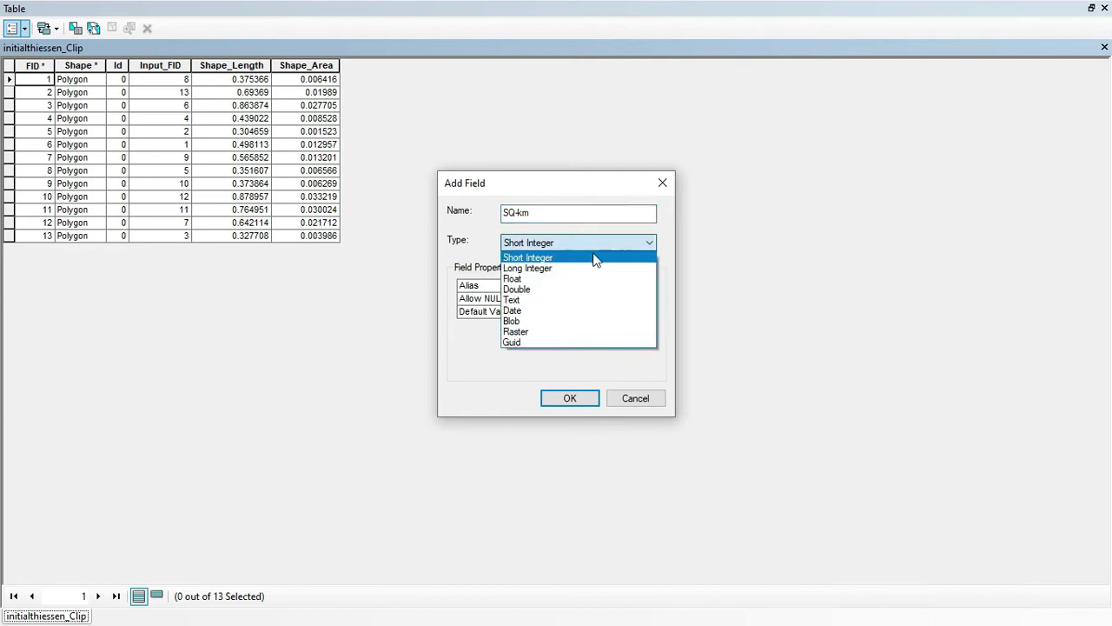
left_click(570, 290)
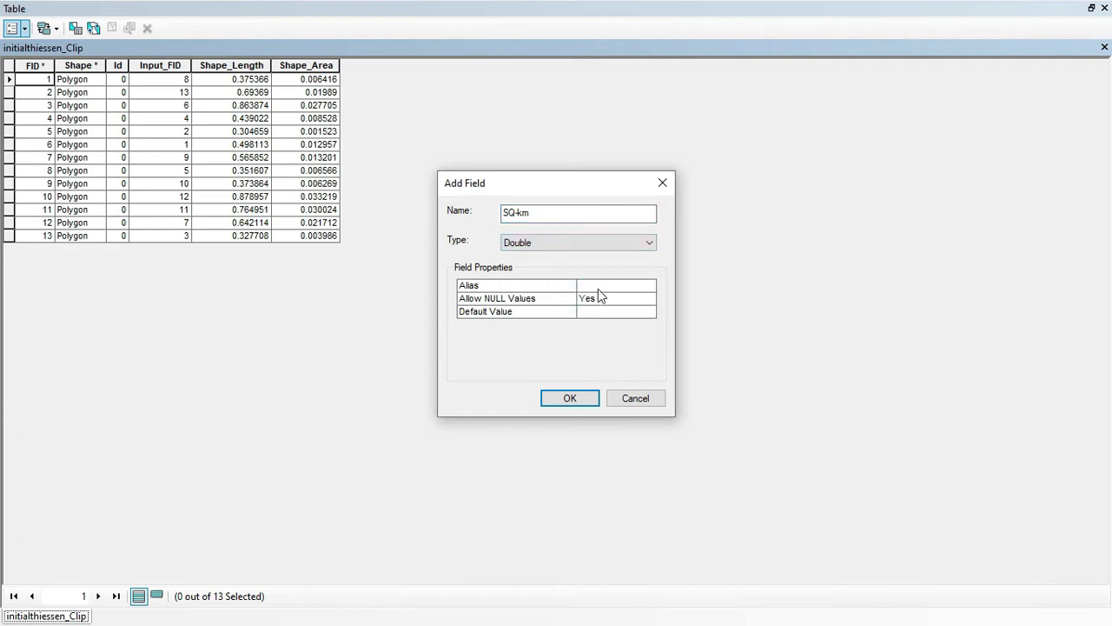
left_click(572, 401)
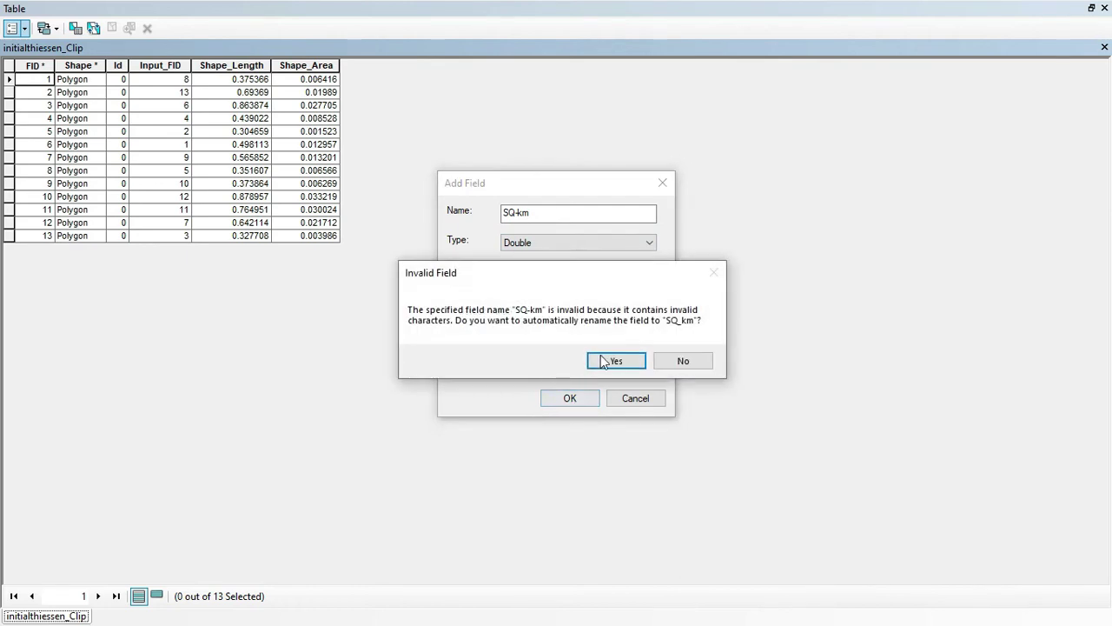
left_click(615, 360)
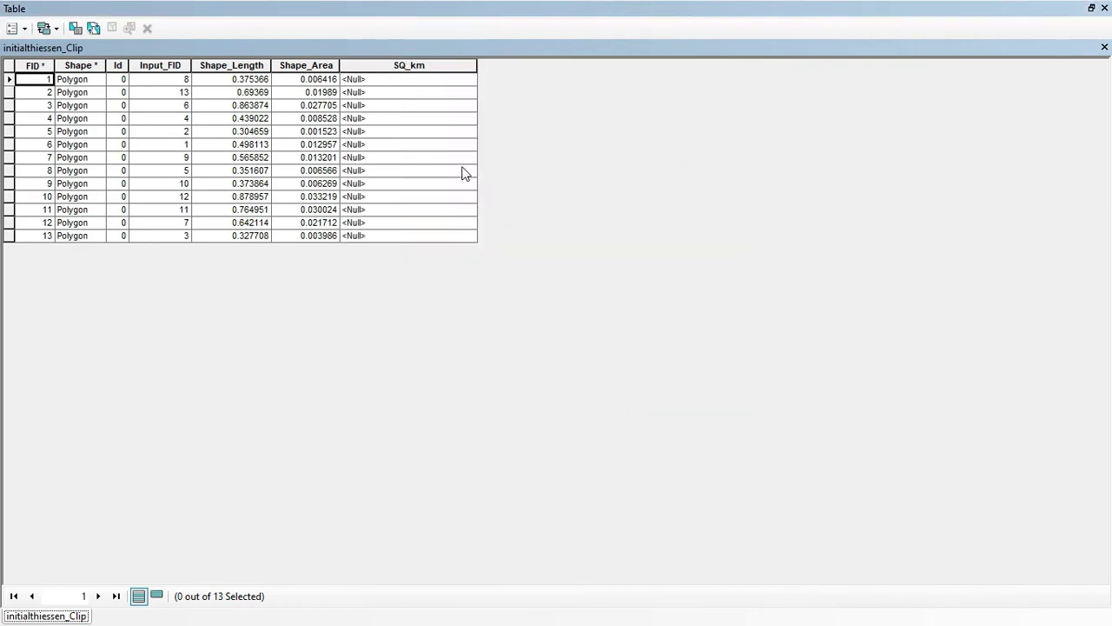
Step: Try Calculate Geometry on SQ_km, cancel since Area is disabled, and restore the table window
right_click(432, 66)
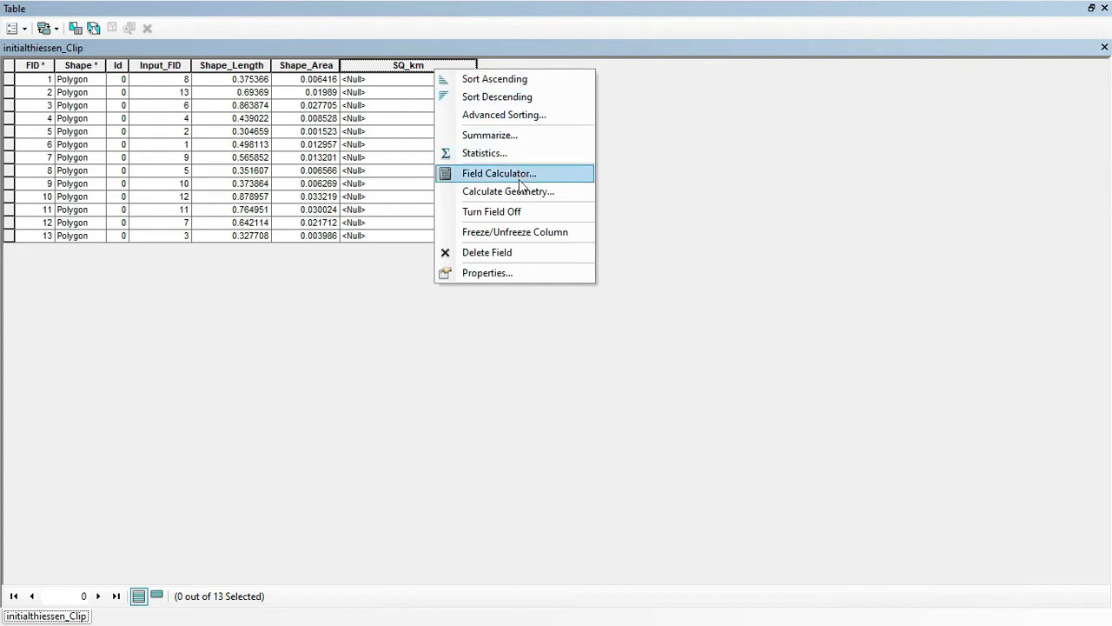
left_click(523, 193)
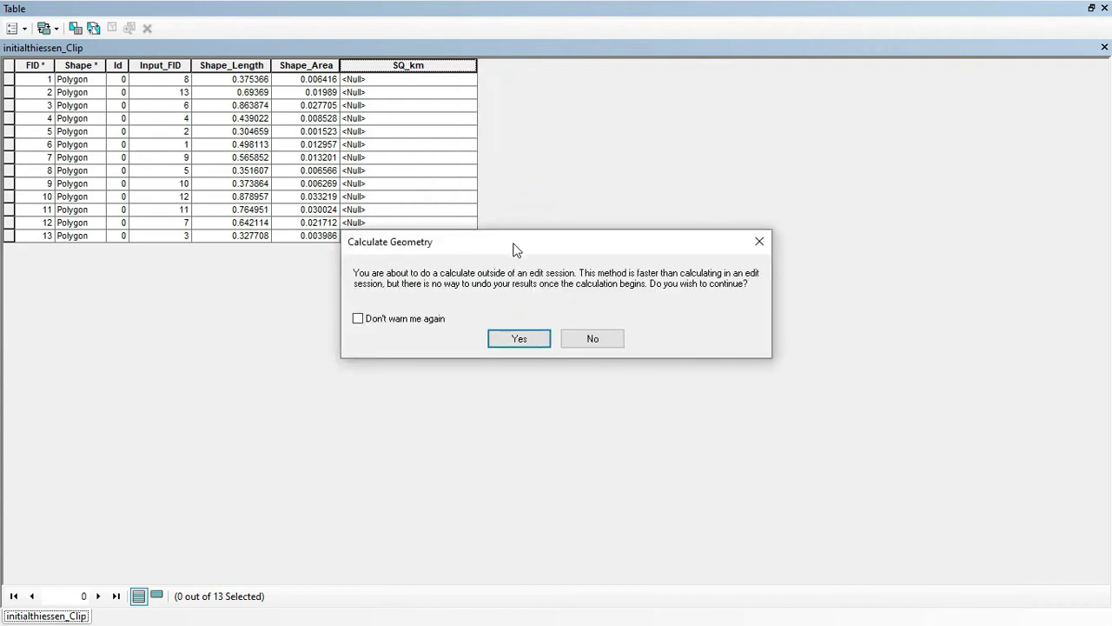
left_click(518, 338)
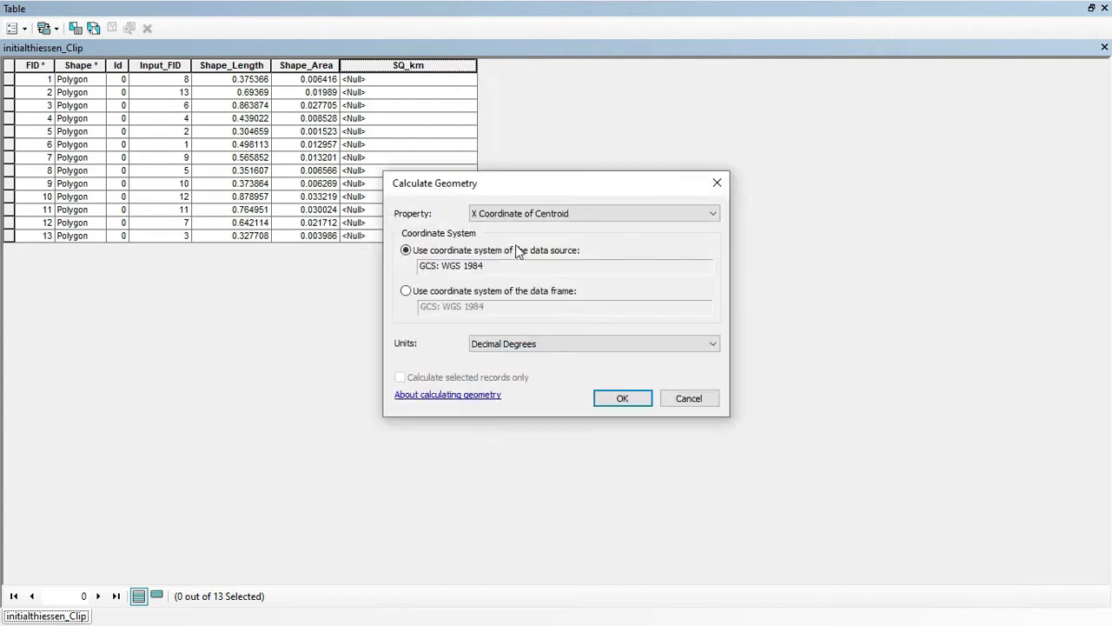
left_click(606, 212)
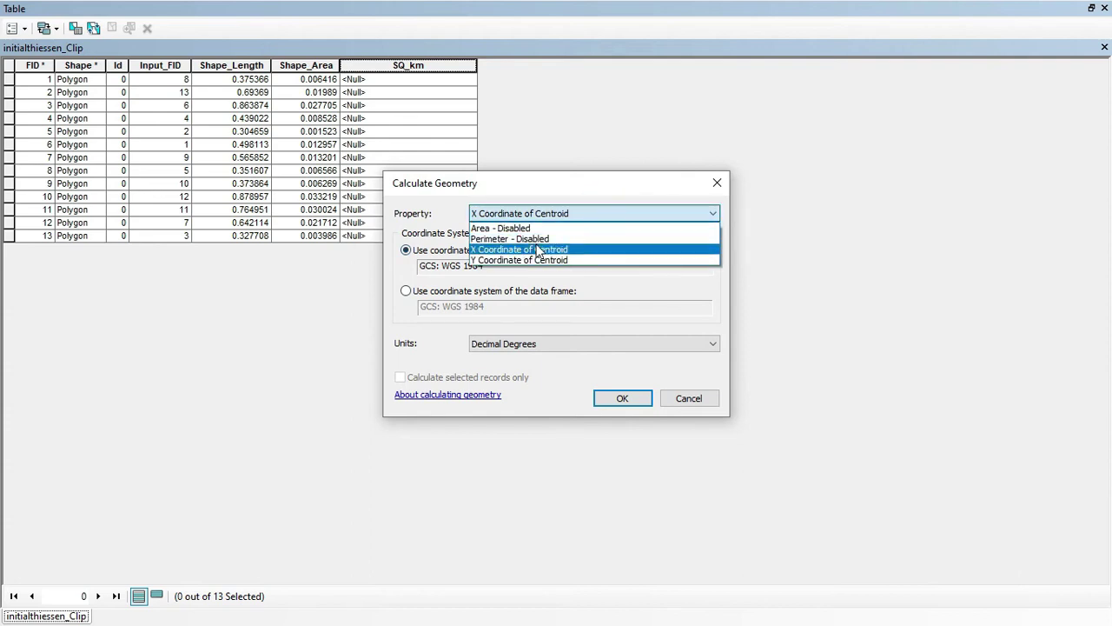
left_click(718, 193)
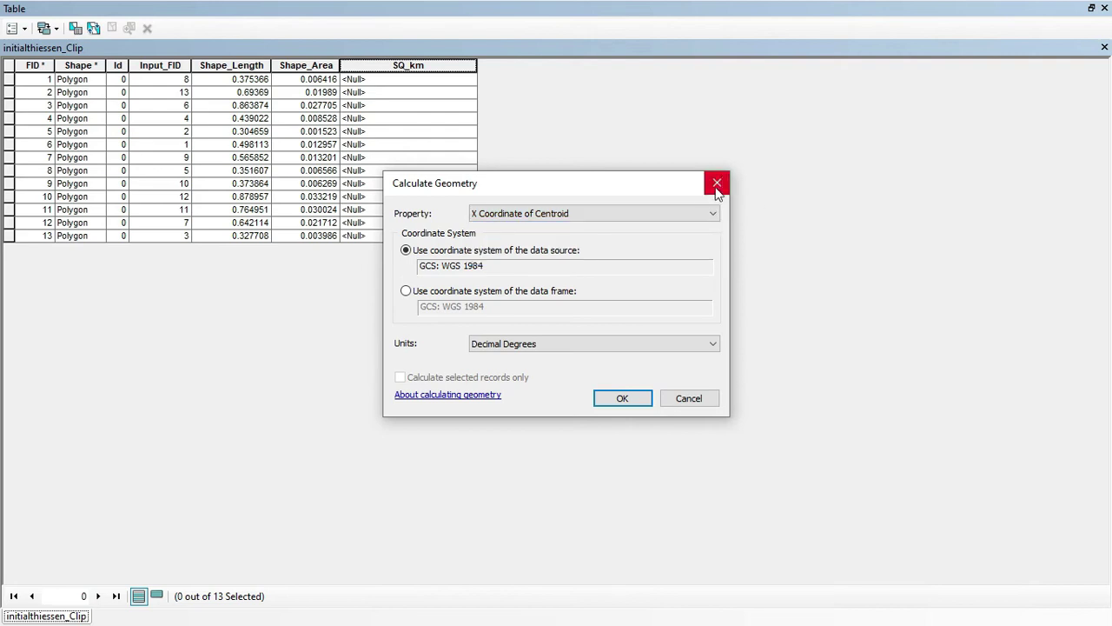
left_click(718, 182)
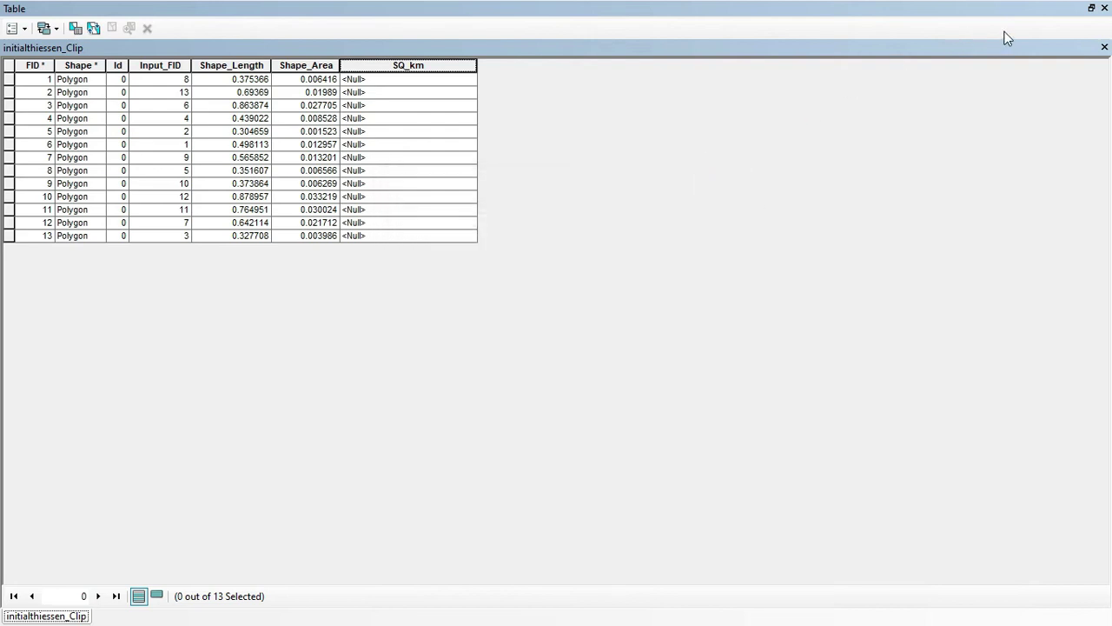
left_click(1092, 10)
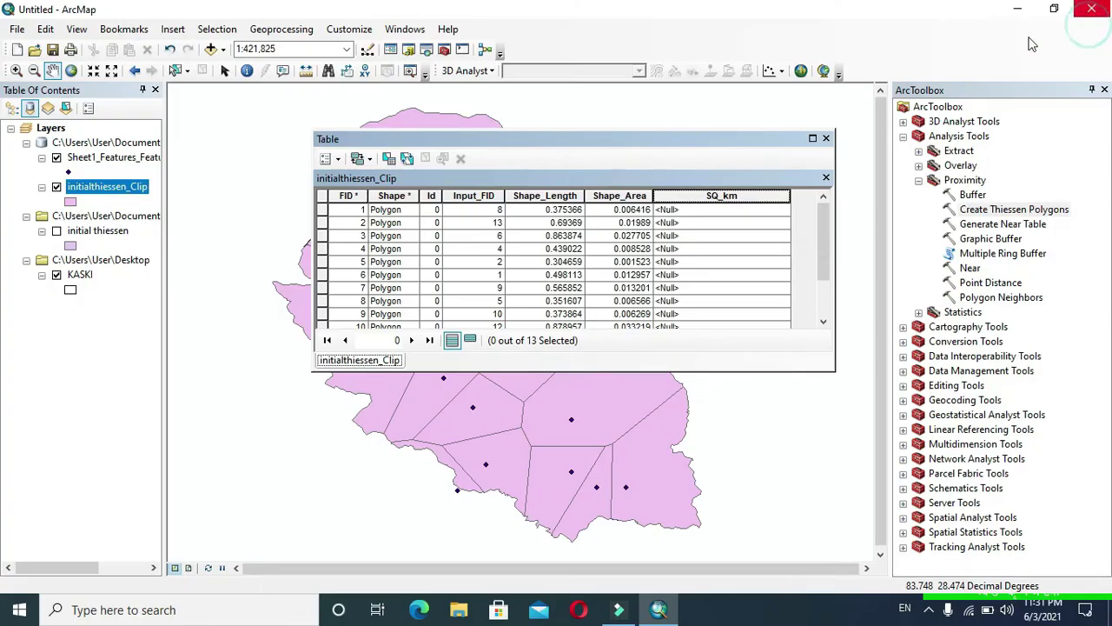
Step: Bring up the Coordinate System page of the Layers data frame properties
right_click(61, 131)
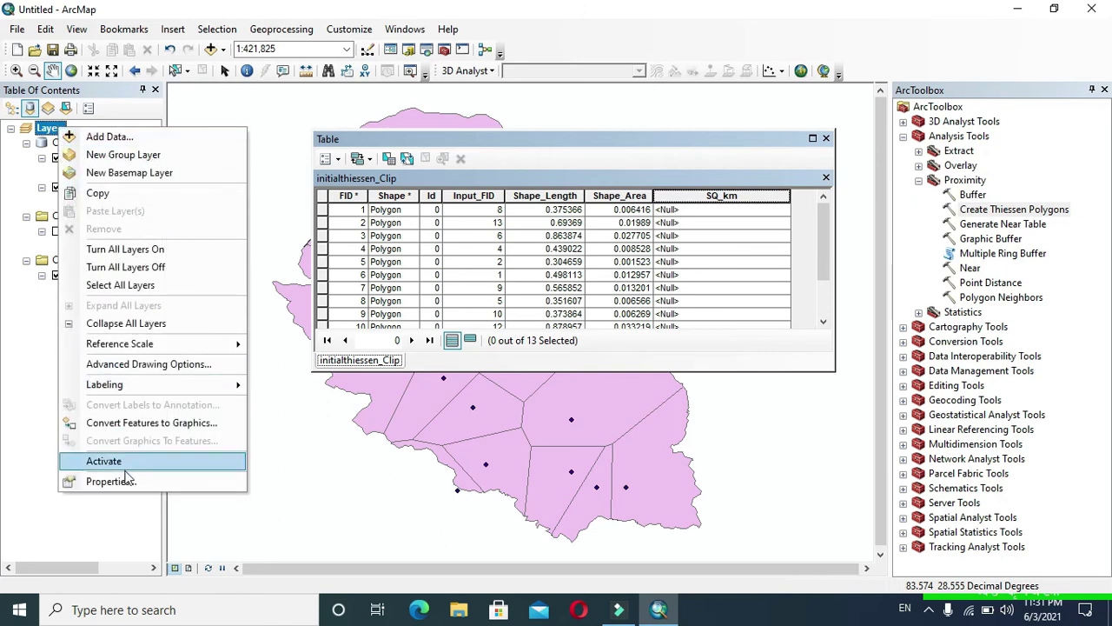
left_click(127, 482)
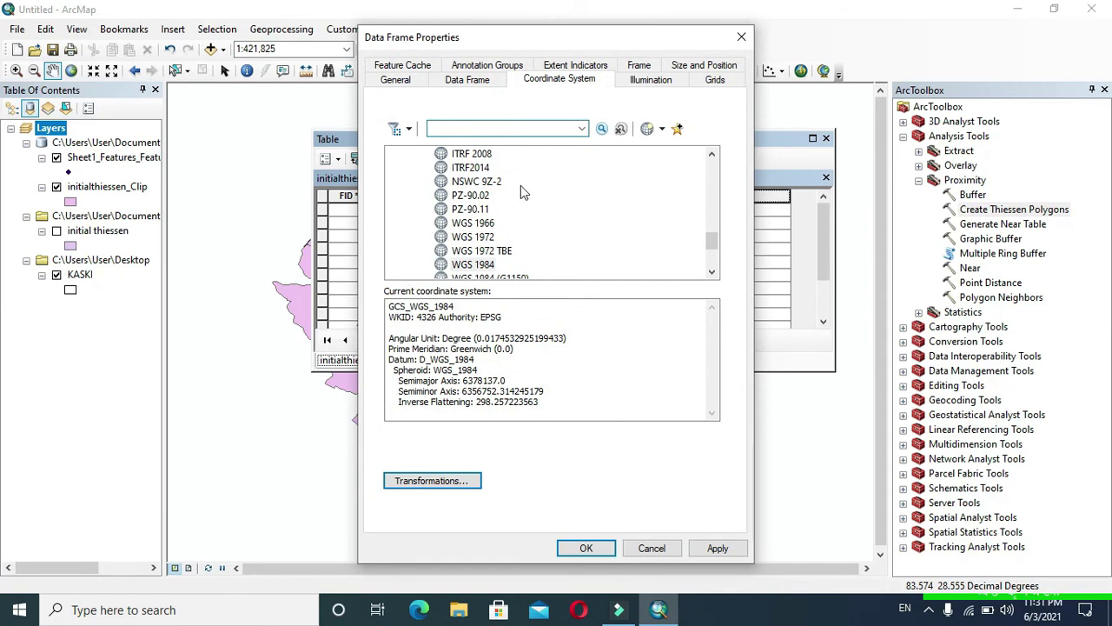
left_click(561, 80)
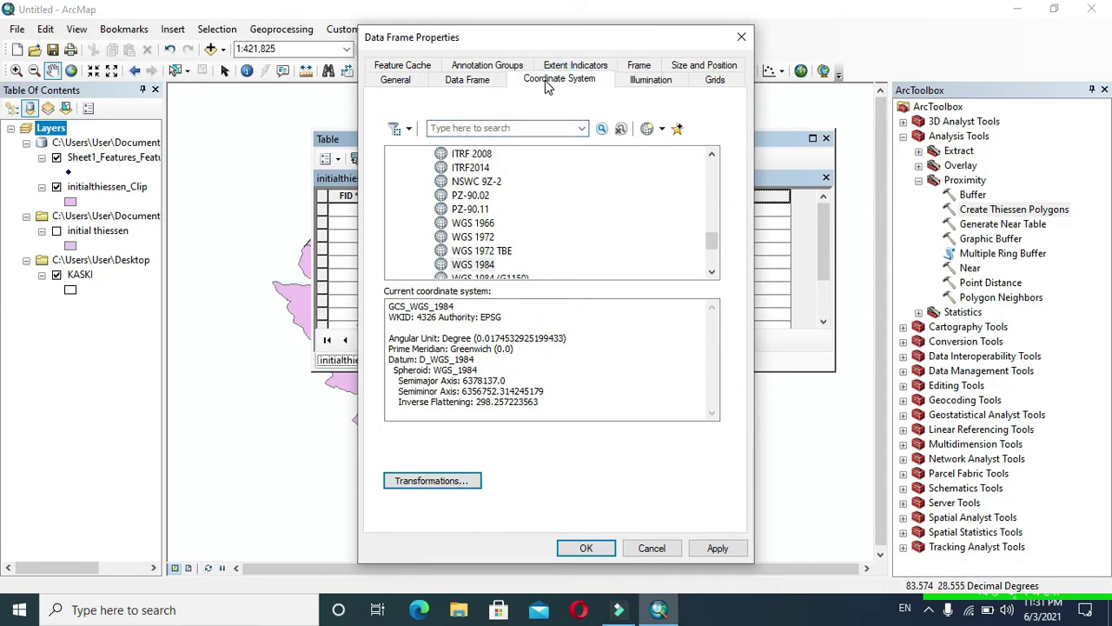
left_click_drag(718, 246, 716, 255)
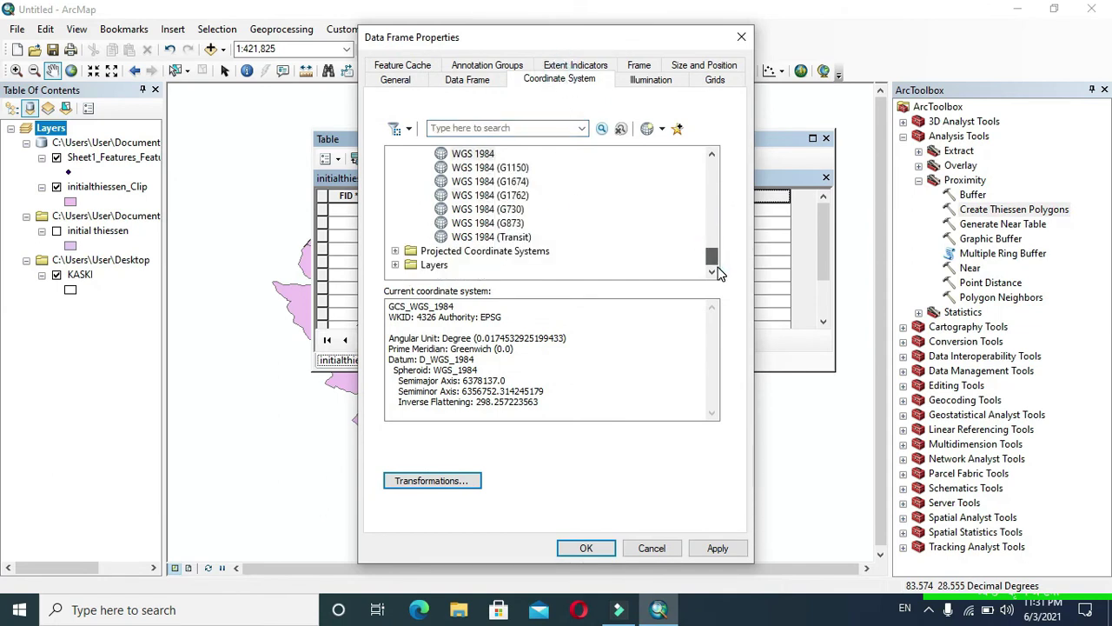
Step: Set the data frame to Projected > UTM > WGS 1984 > Northern Hemisphere > UTM Zone 42N
left_click(395, 251)
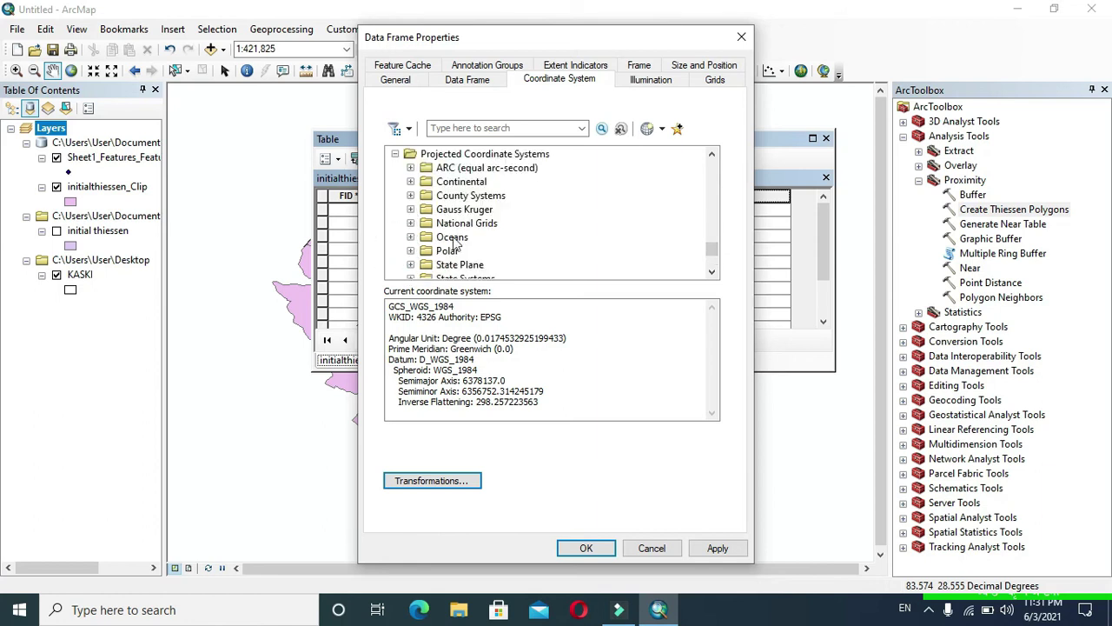
scroll(487, 231, "down", 2)
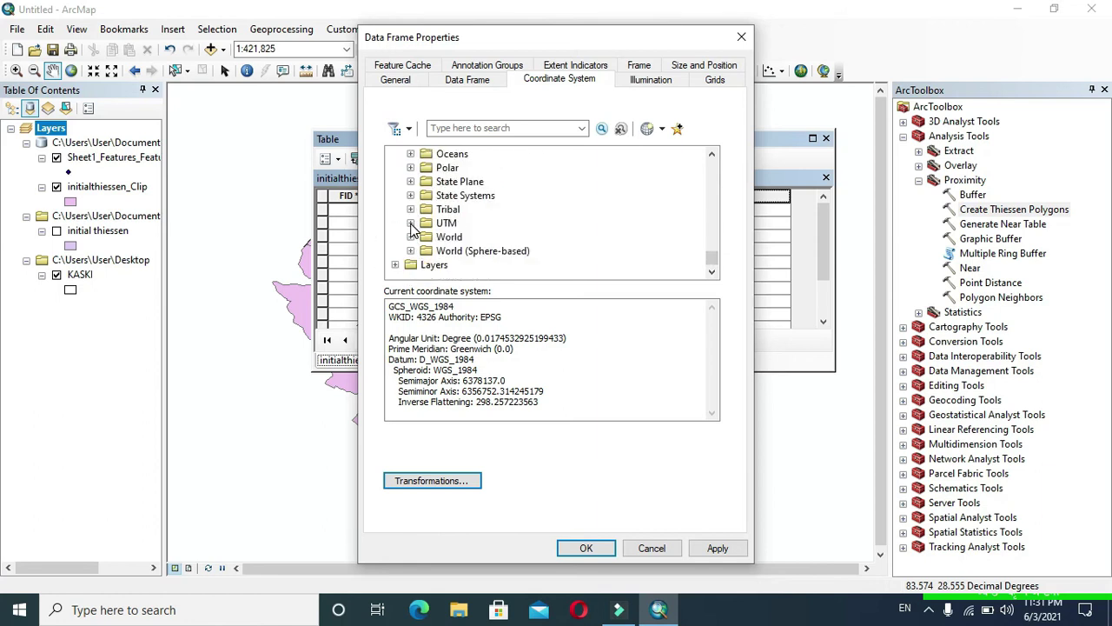
left_click(411, 223)
scroll(487, 235, "down", 1)
scroll(489, 236, "down", 2)
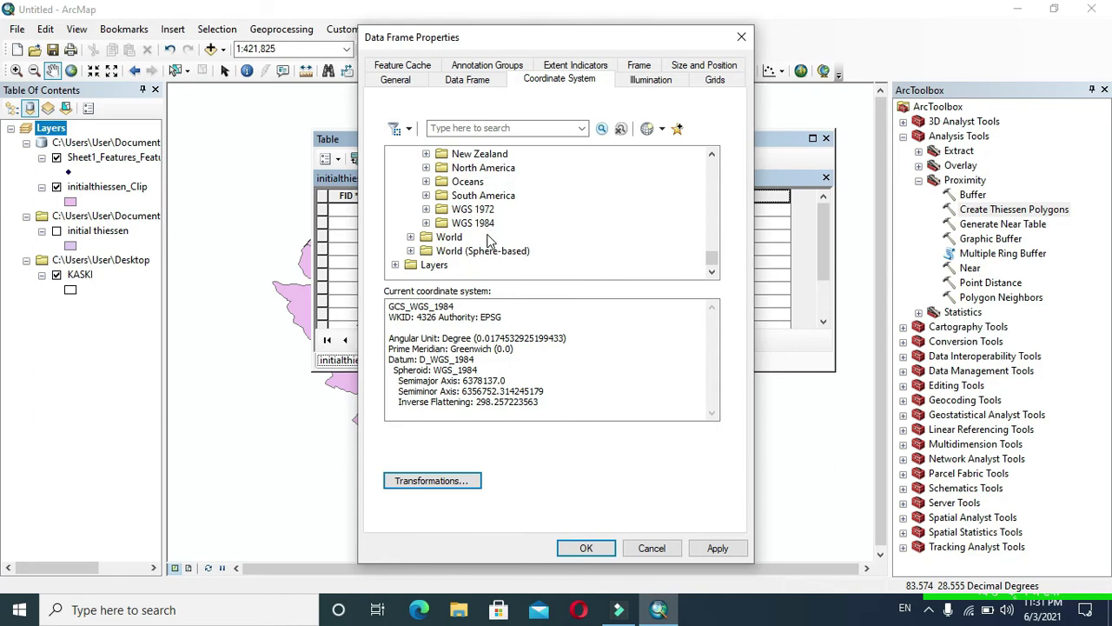
left_click(426, 222)
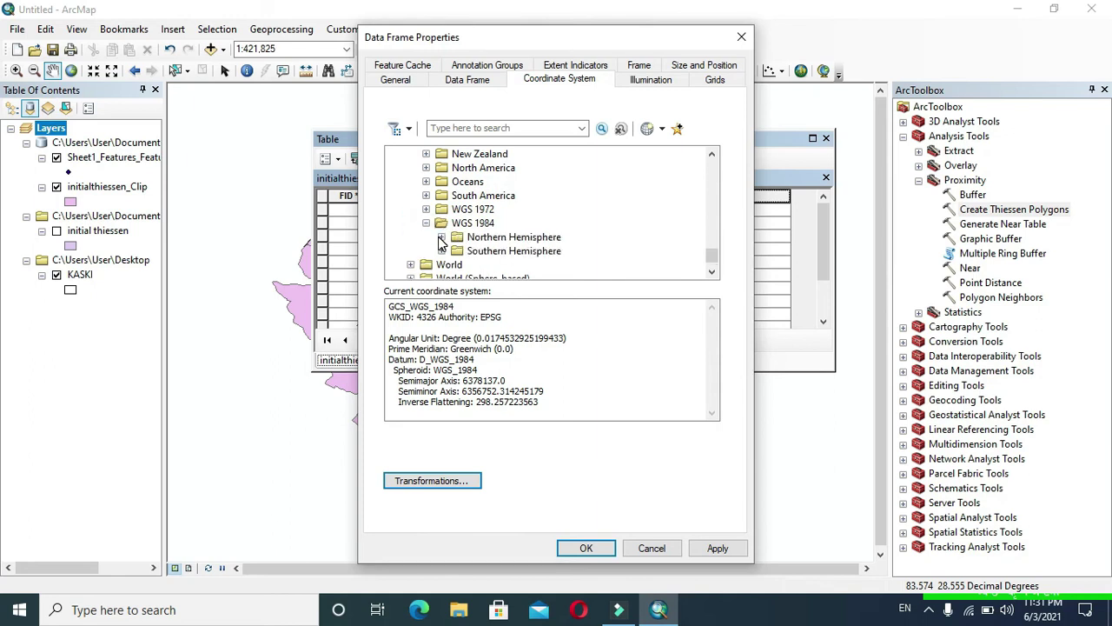
left_click(443, 237)
scroll(500, 237, "down", 3)
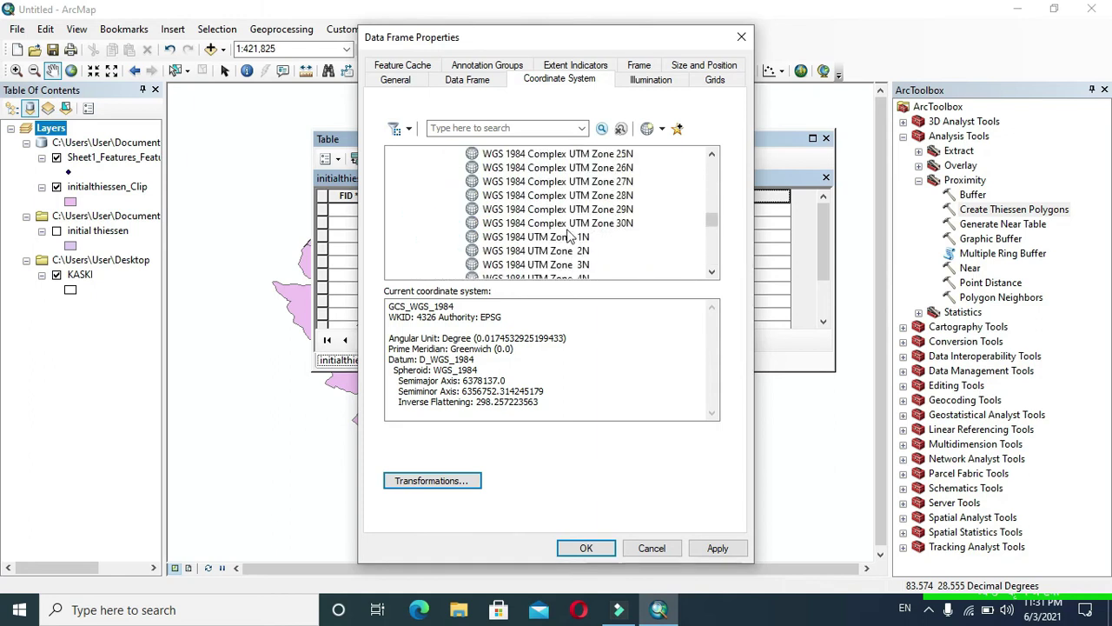
scroll(582, 236, "down", 9)
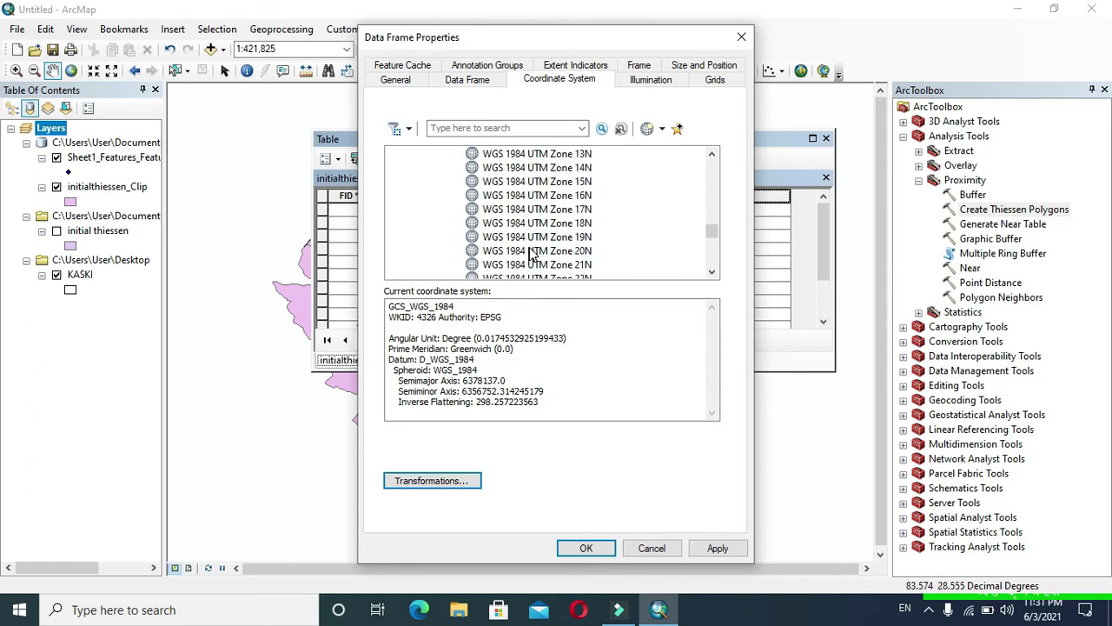
scroll(567, 243, "down", 4)
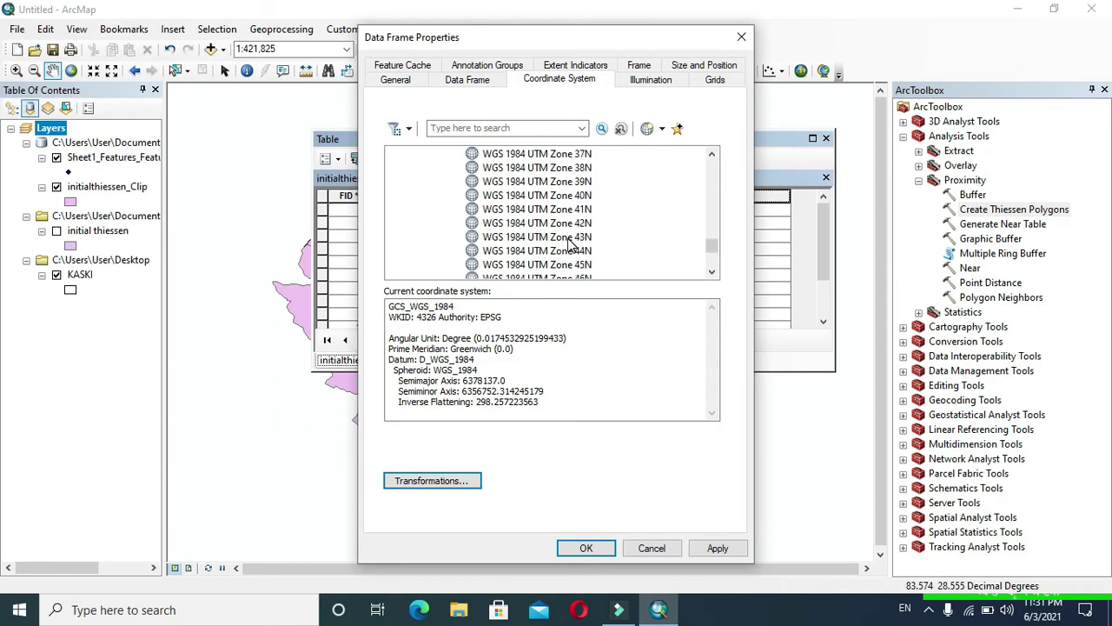
left_click(532, 224)
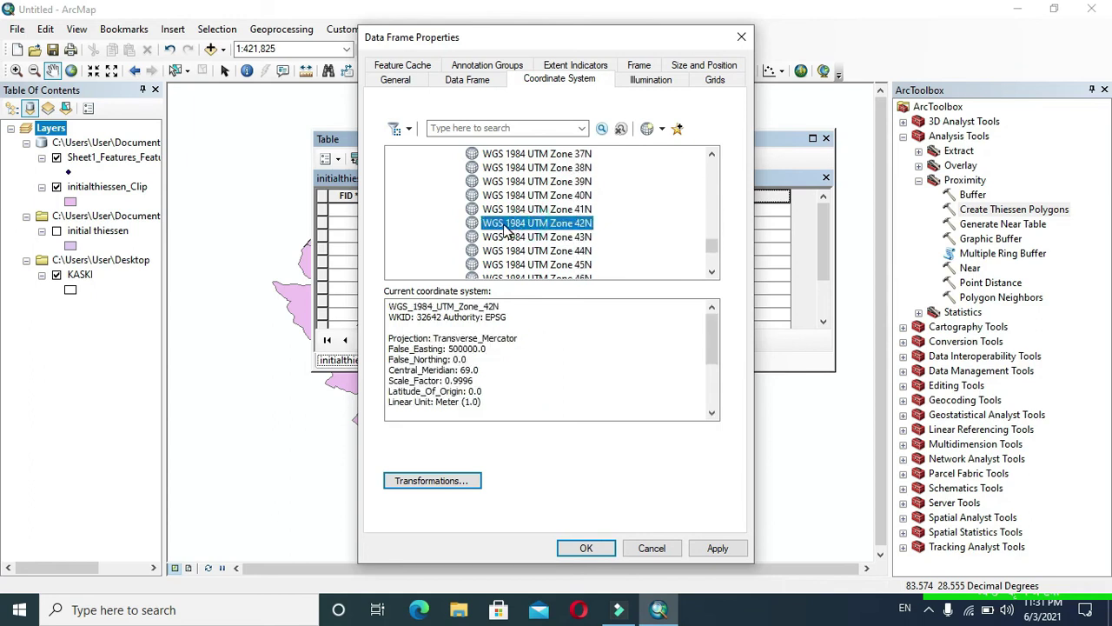
left_click(584, 548)
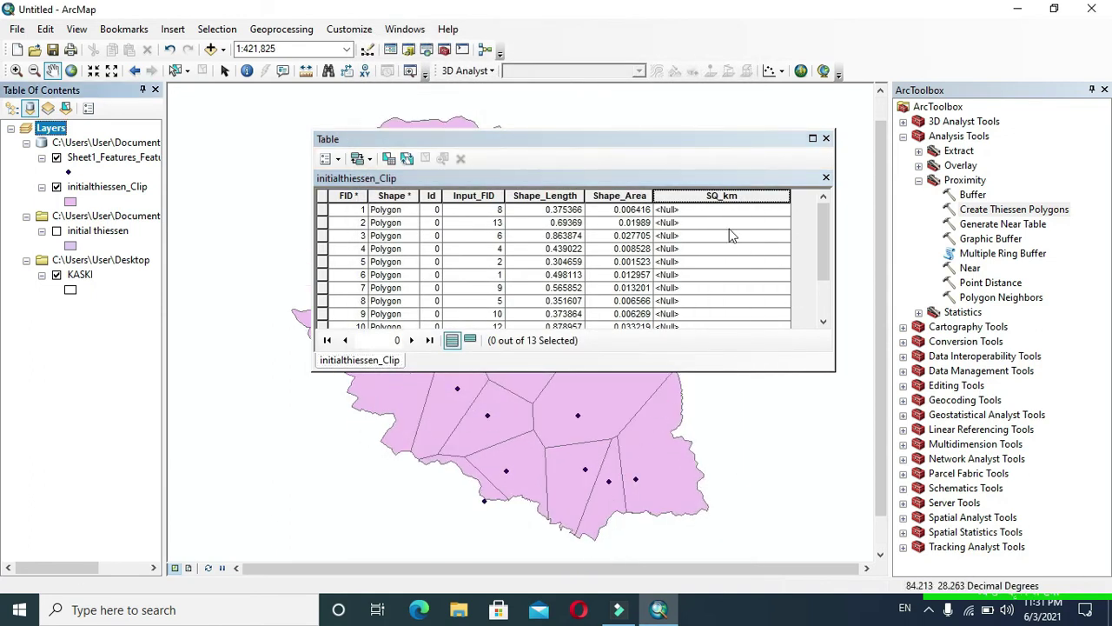
Step: Start Calculate Geometry on the SQ_km field outside an edit session, with Area as the property
right_click(741, 197)
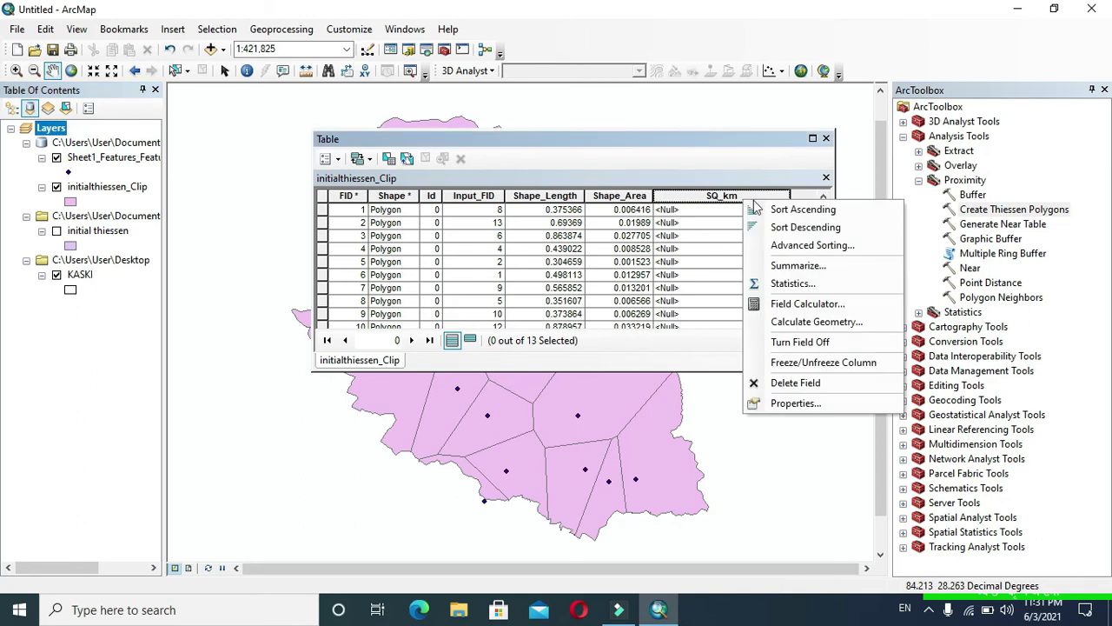
left_click(817, 321)
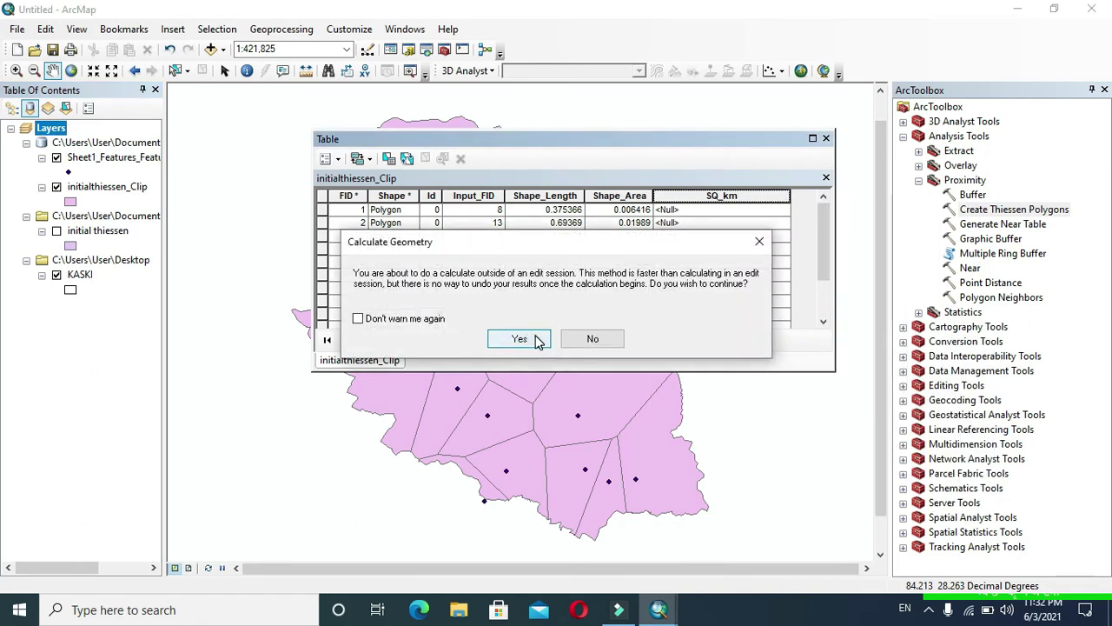
left_click(536, 339)
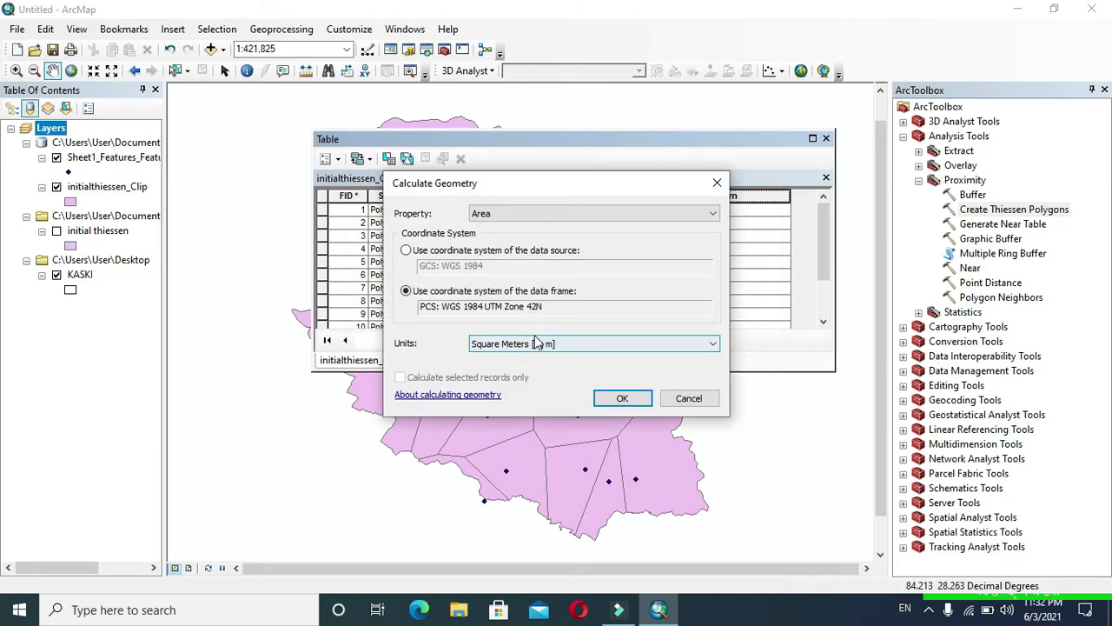
left_click(591, 214)
left_click(570, 226)
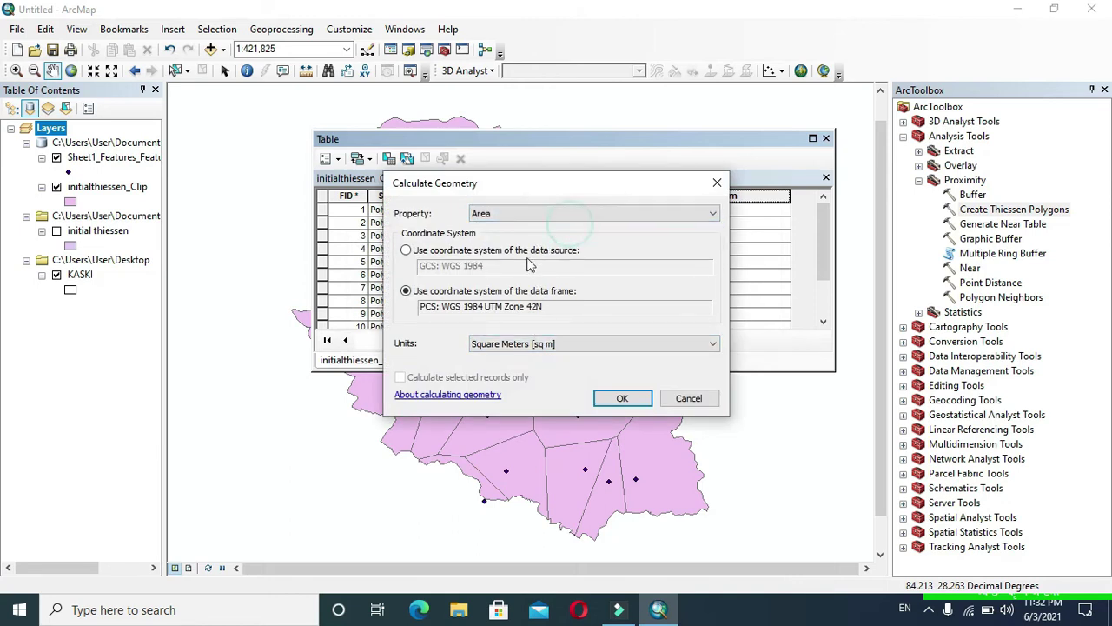
Step: Calculate the areas in Square Kilometers into SQ_km, then close the attribute table
left_click(683, 345)
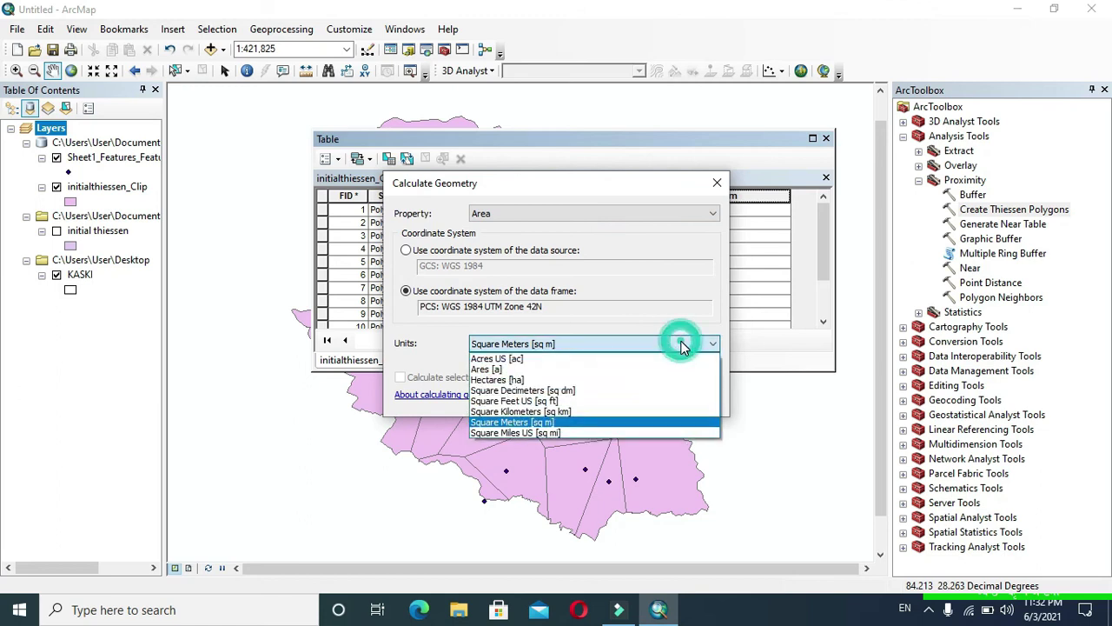
left_click(559, 412)
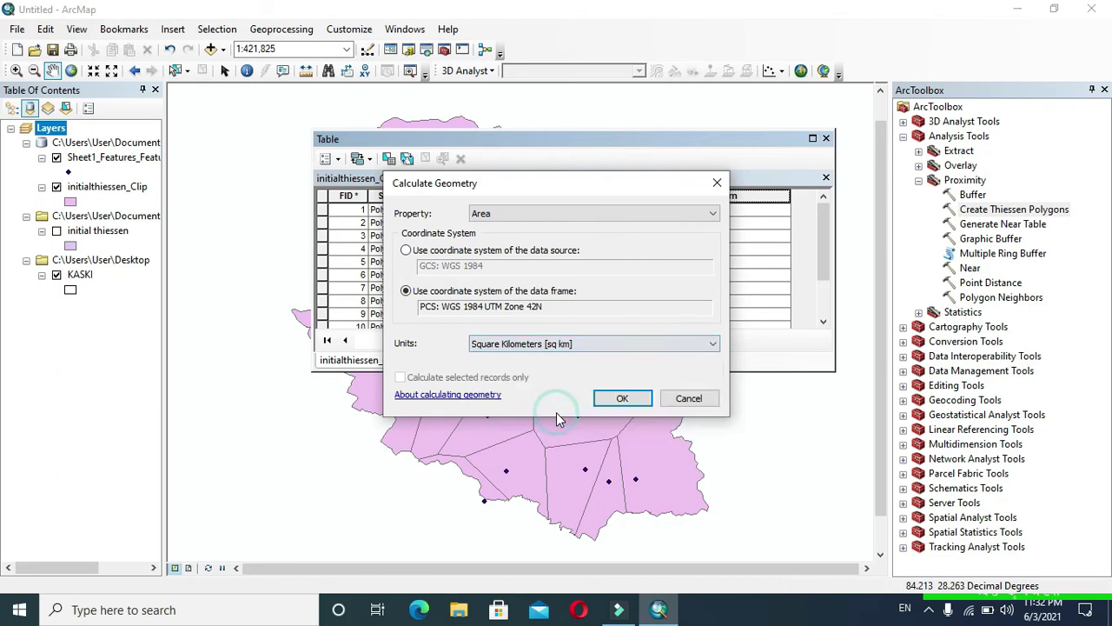
left_click(626, 399)
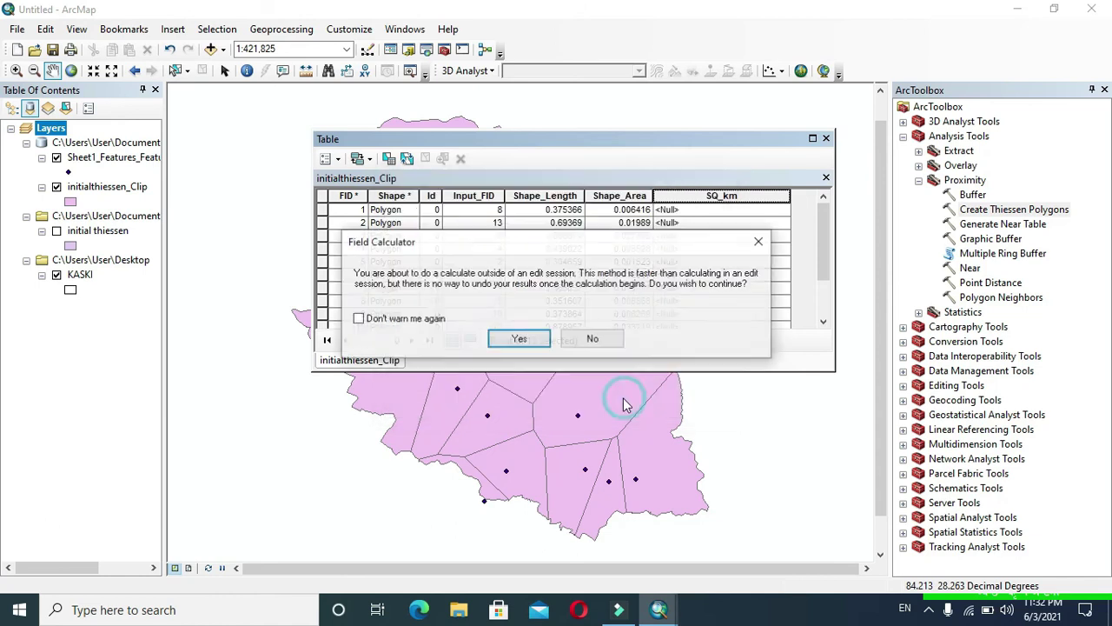
left_click(541, 344)
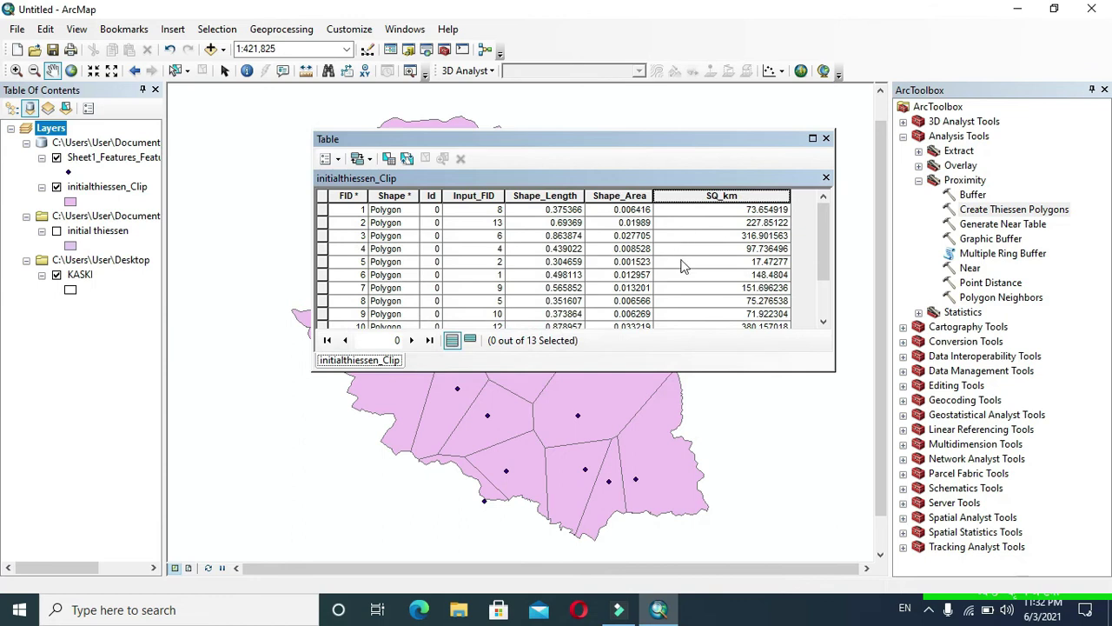
scroll(693, 256, "down", 2)
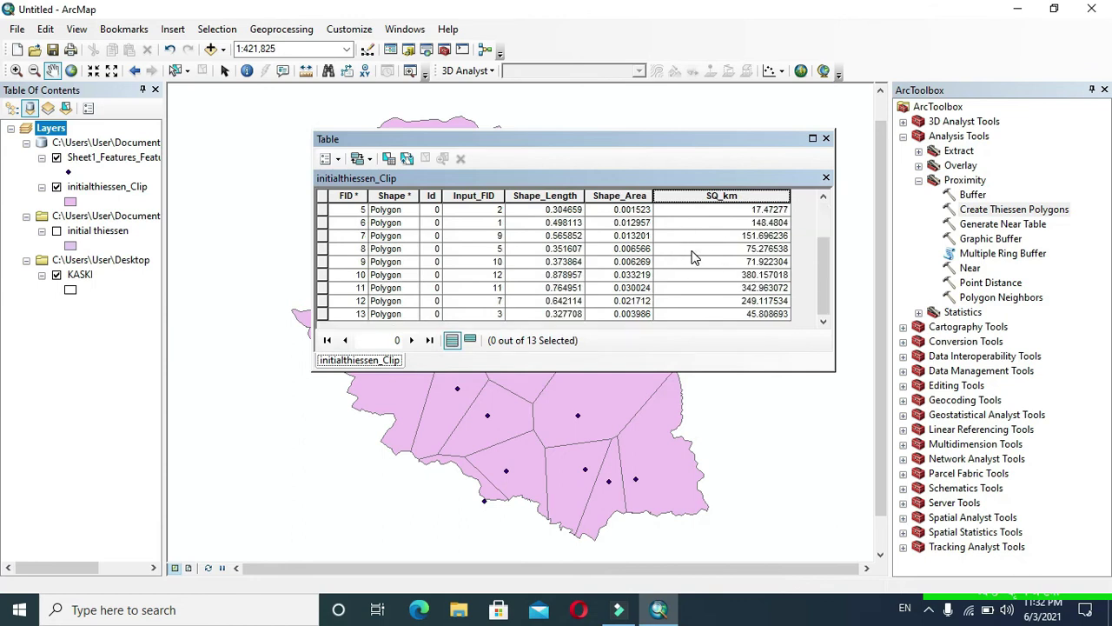
left_click(826, 139)
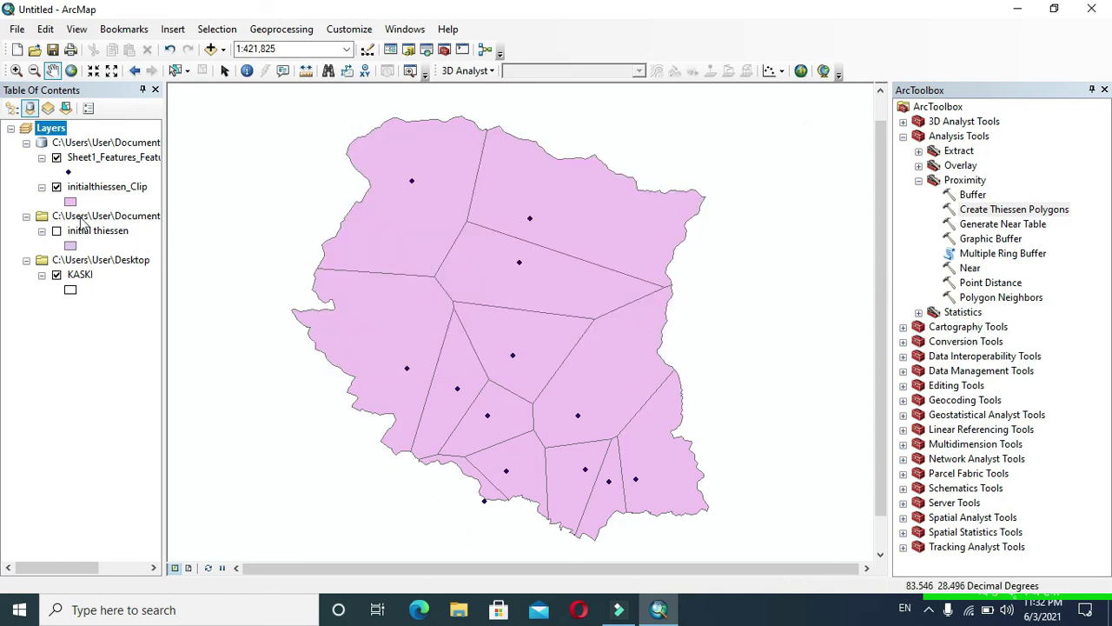
Step: Symbolize initialthiessen_Clip by Unique values on SQ_km, adding all values as coloured categories
right_click(101, 192)
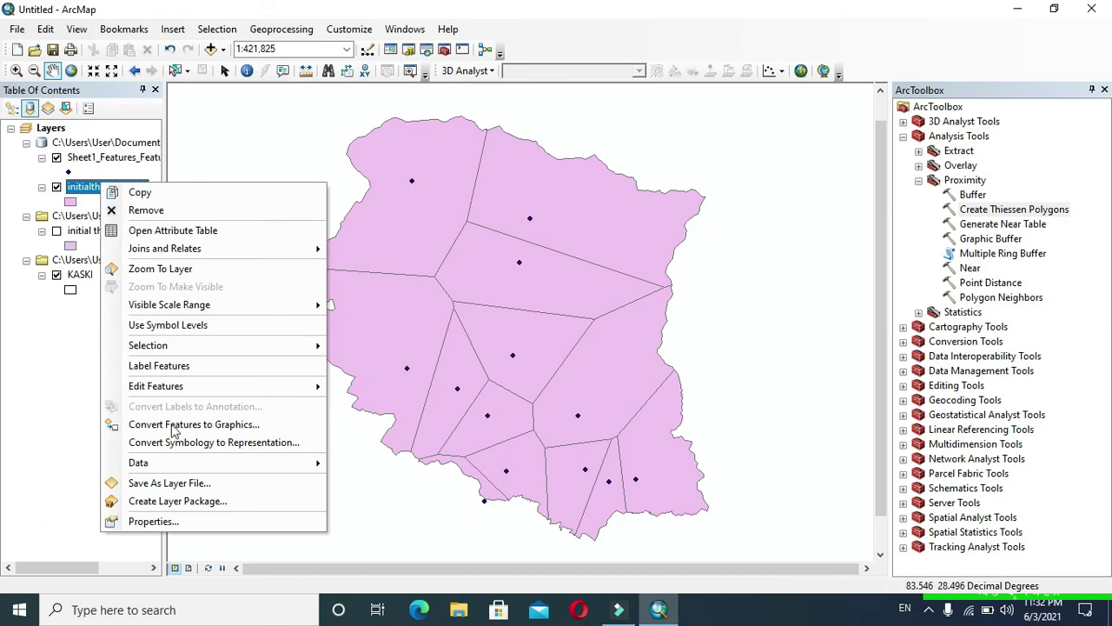
left_click(167, 521)
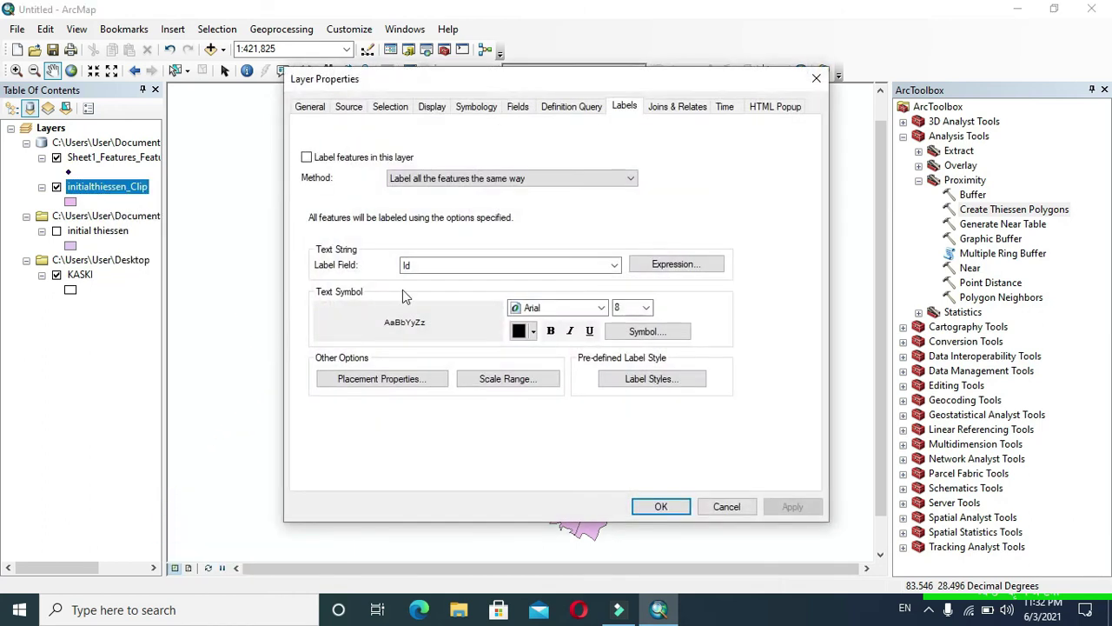
left_click(475, 107)
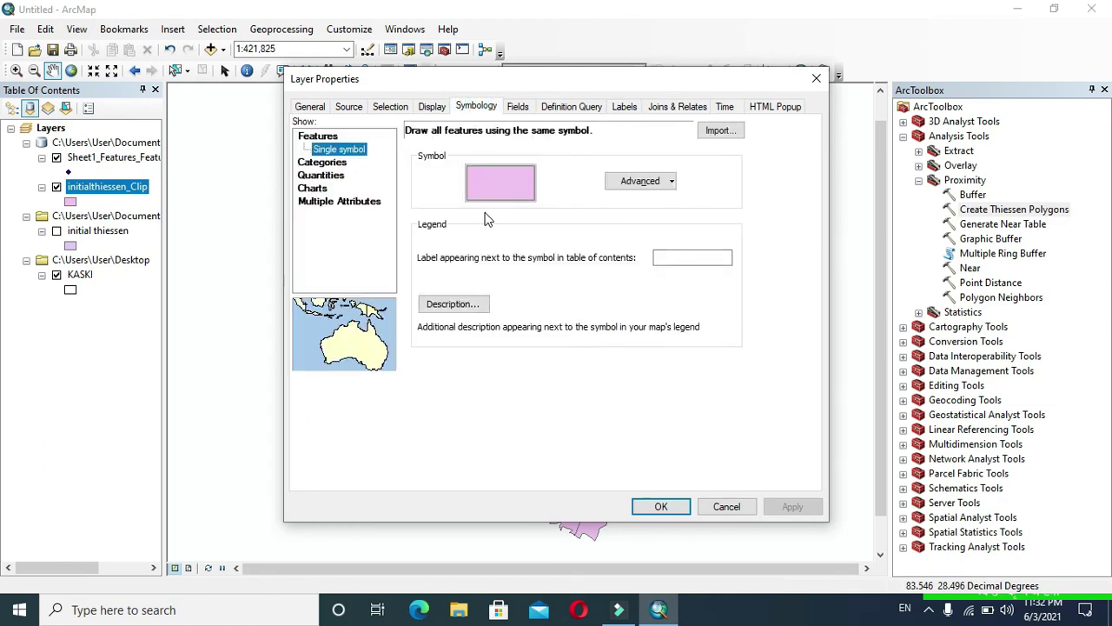
left_click(325, 163)
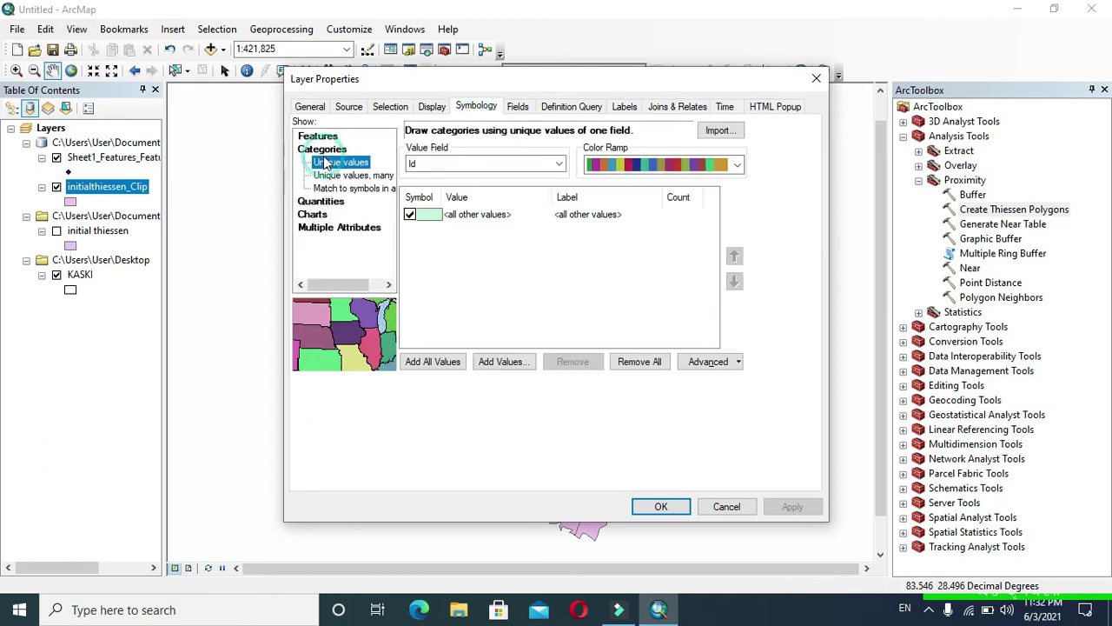
left_click(432, 361)
left_click(559, 165)
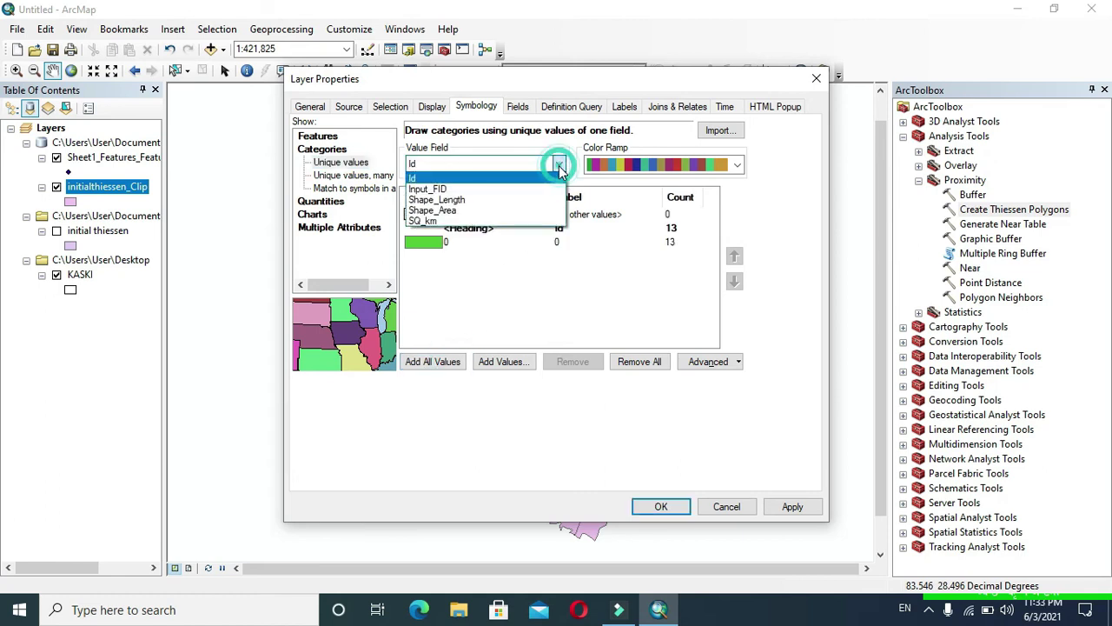
left_click(477, 219)
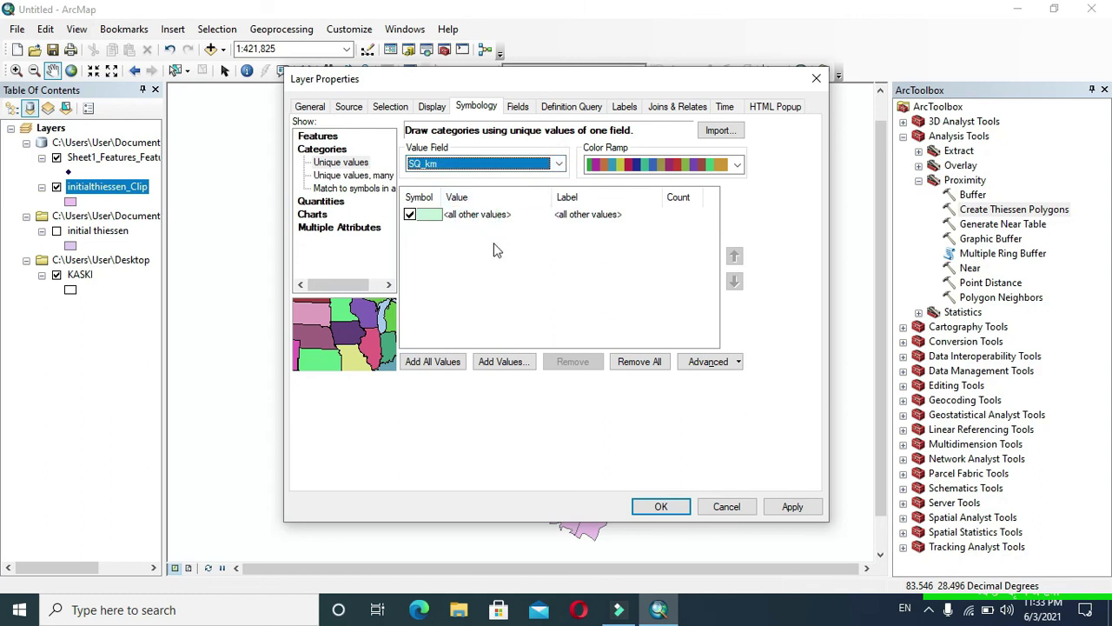
left_click(440, 362)
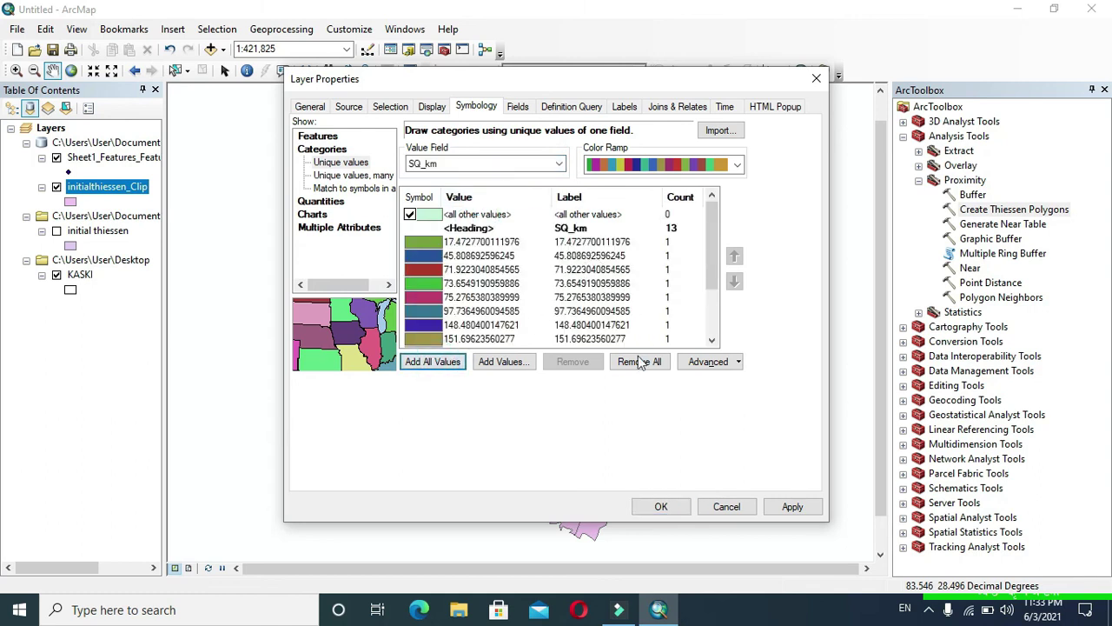
left_click(663, 506)
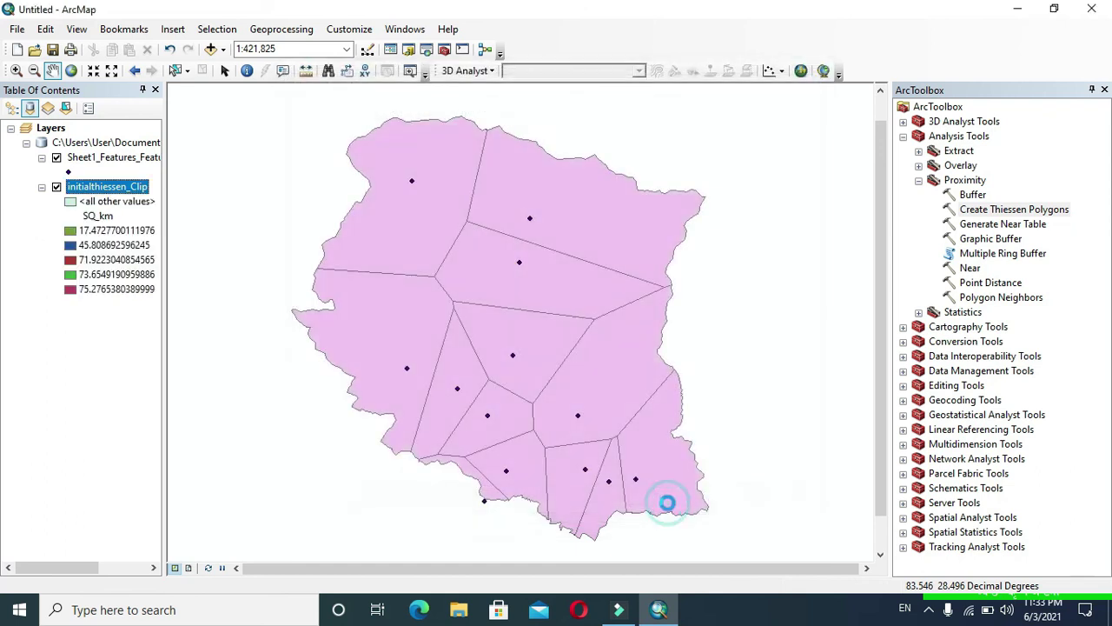
Step: Set the Thiessen clip layer's label field to SQ_km
right_click(112, 191)
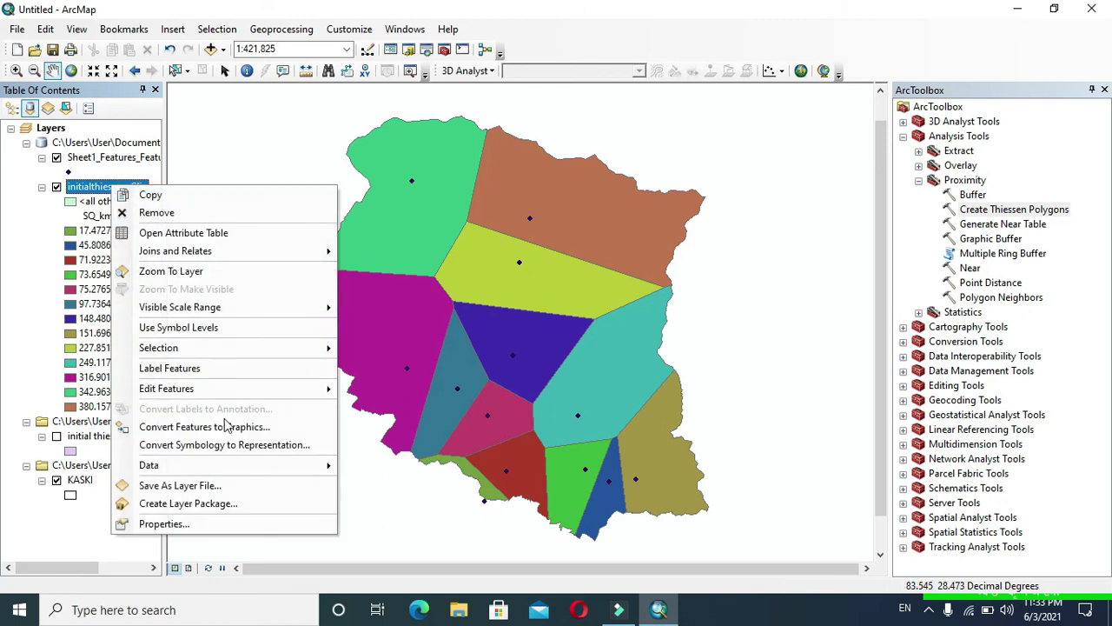
left_click(208, 523)
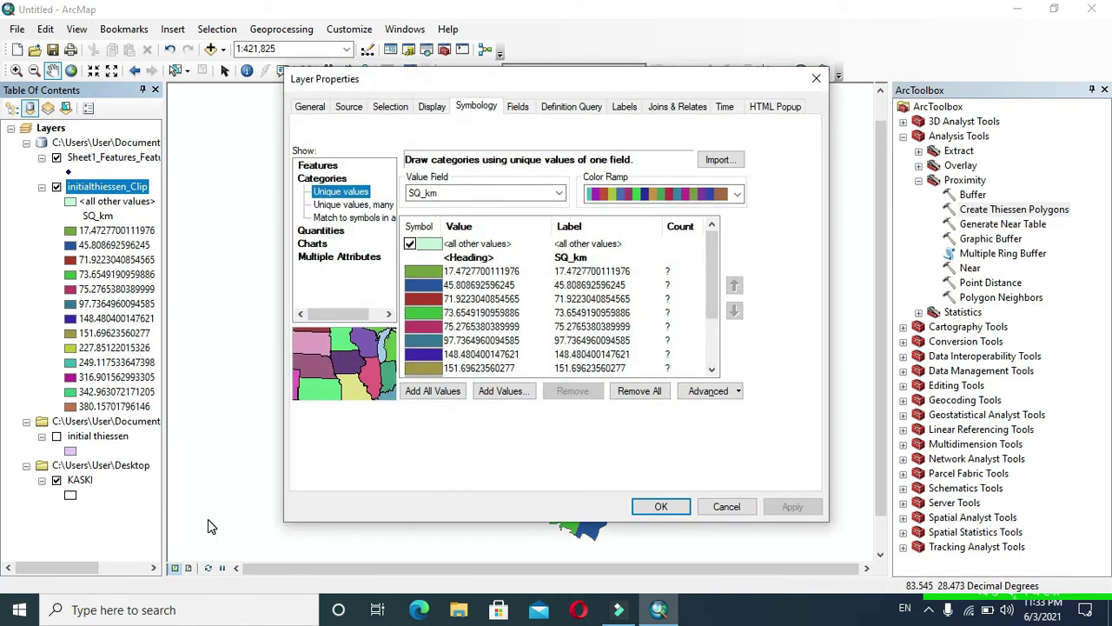
left_click(625, 107)
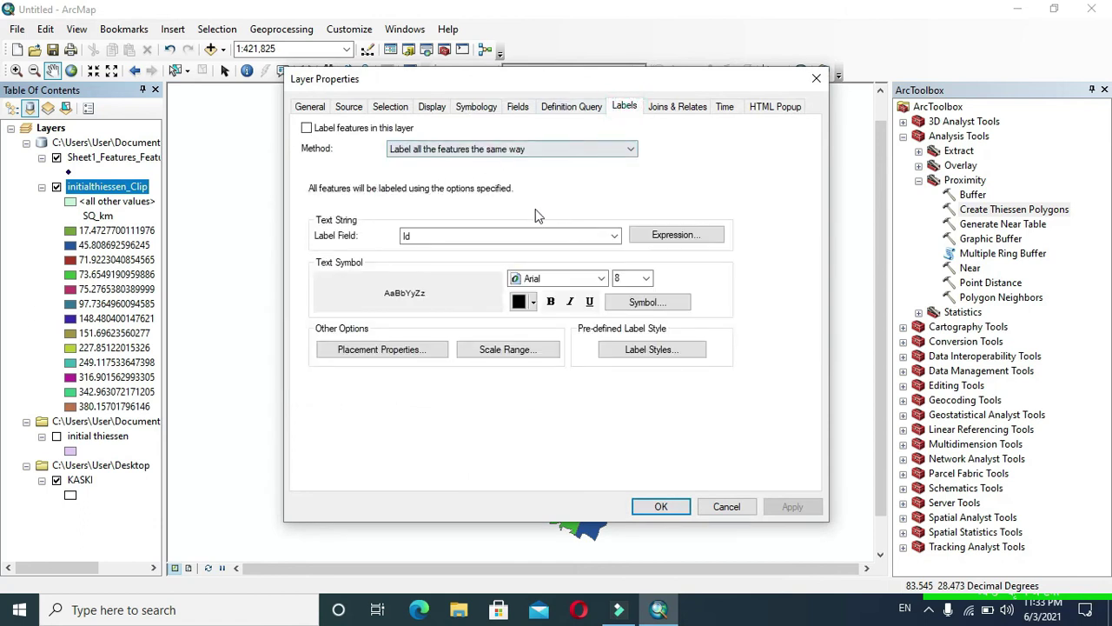
left_click(616, 235)
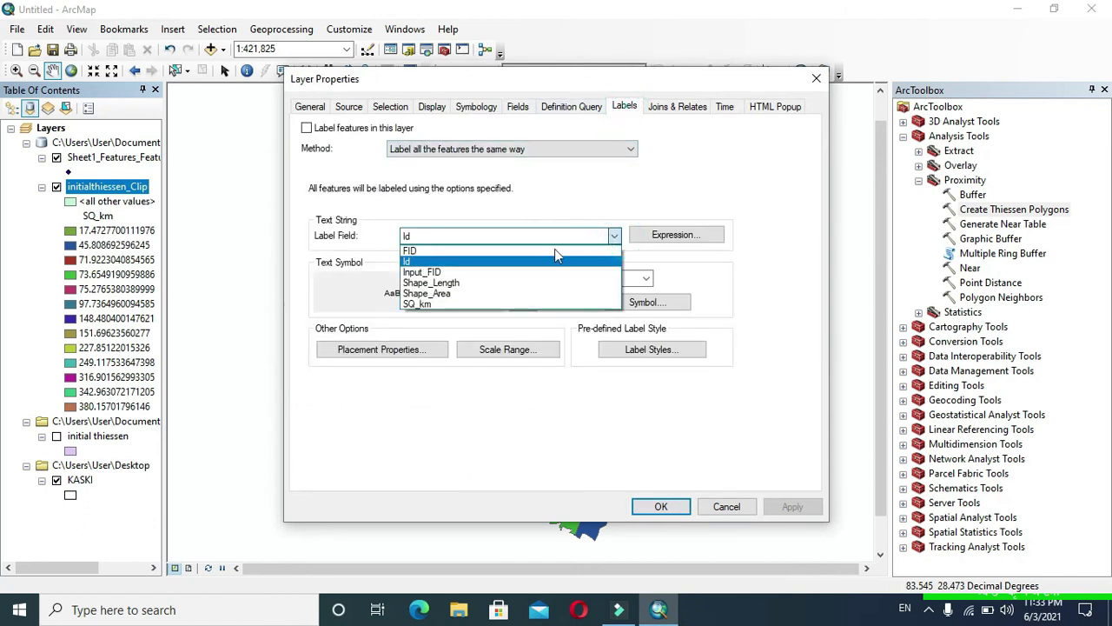
left_click(433, 304)
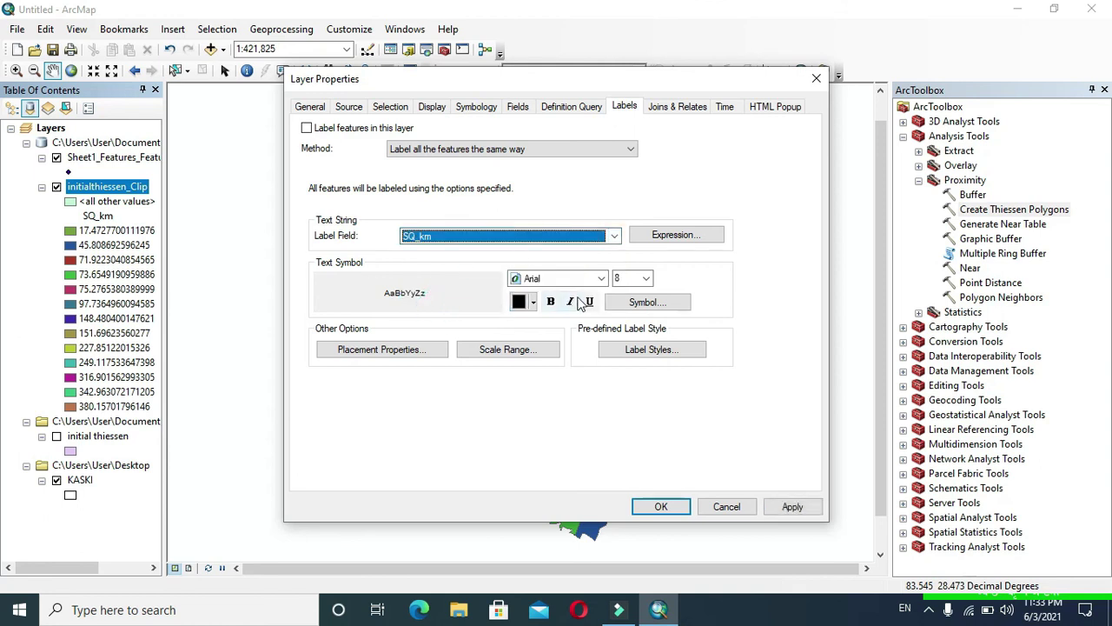
Step: Make the labels red, bold, size 8, and turn on labelling for the layer
left_click(535, 304)
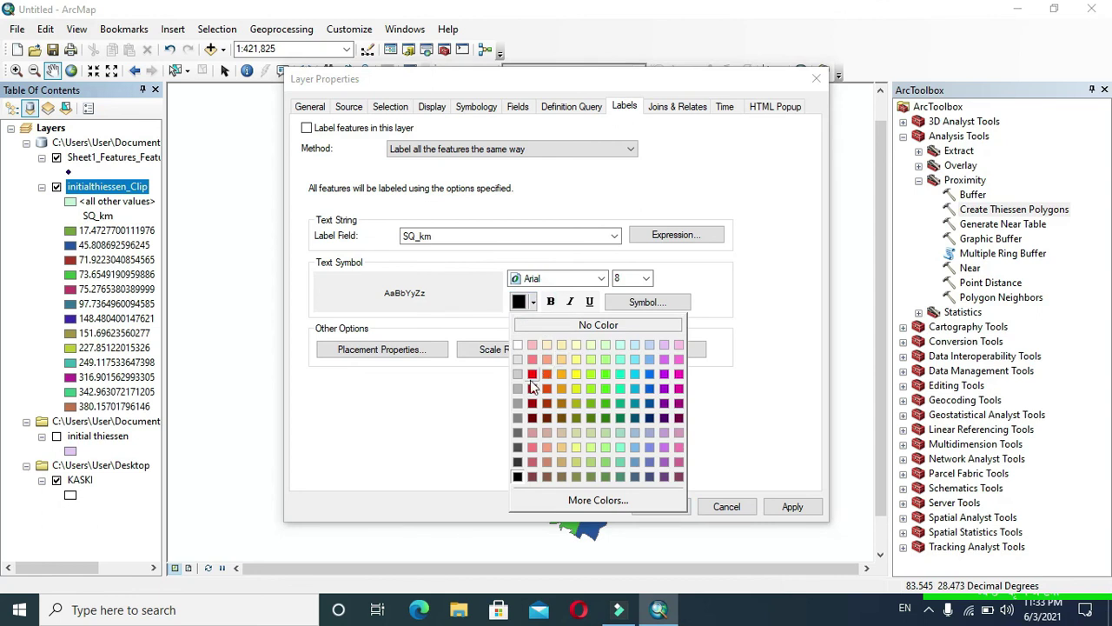
left_click(533, 374)
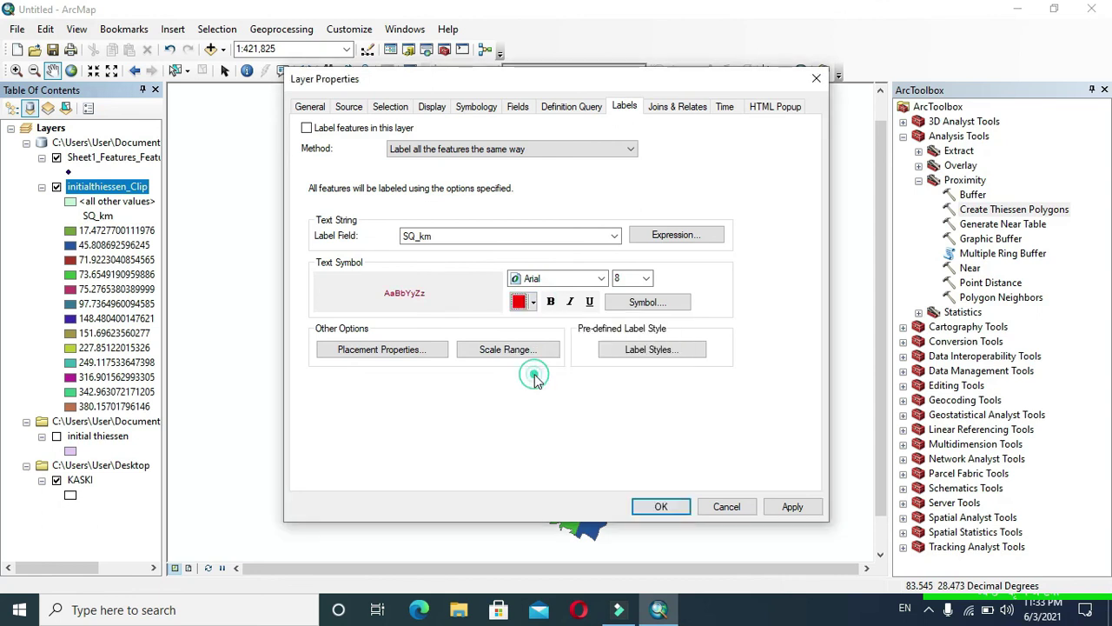
left_click(550, 303)
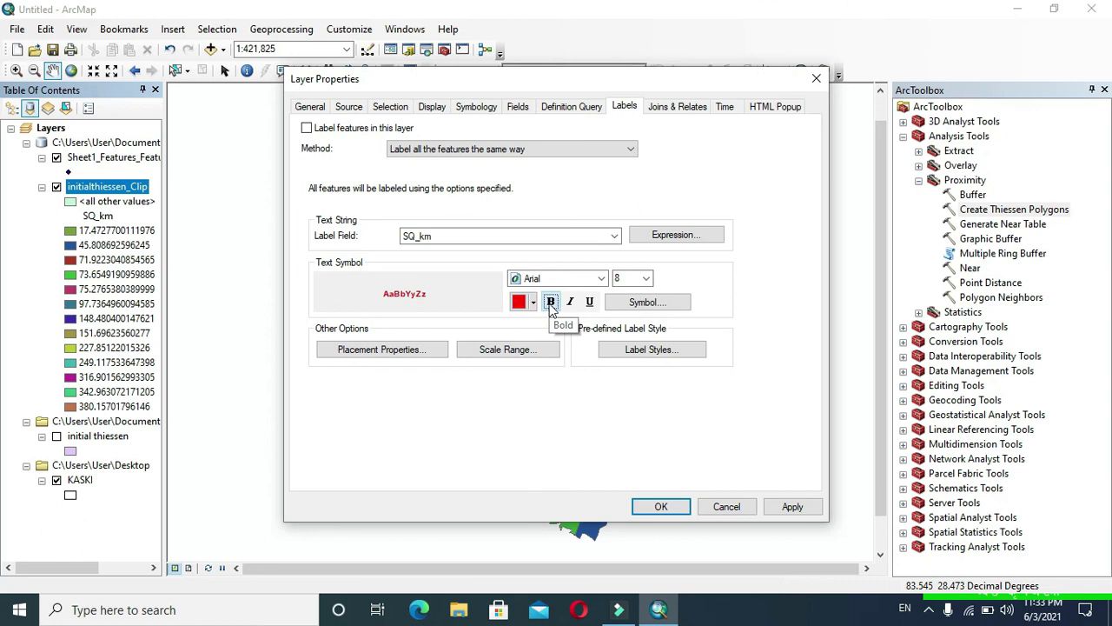
left_click(645, 280)
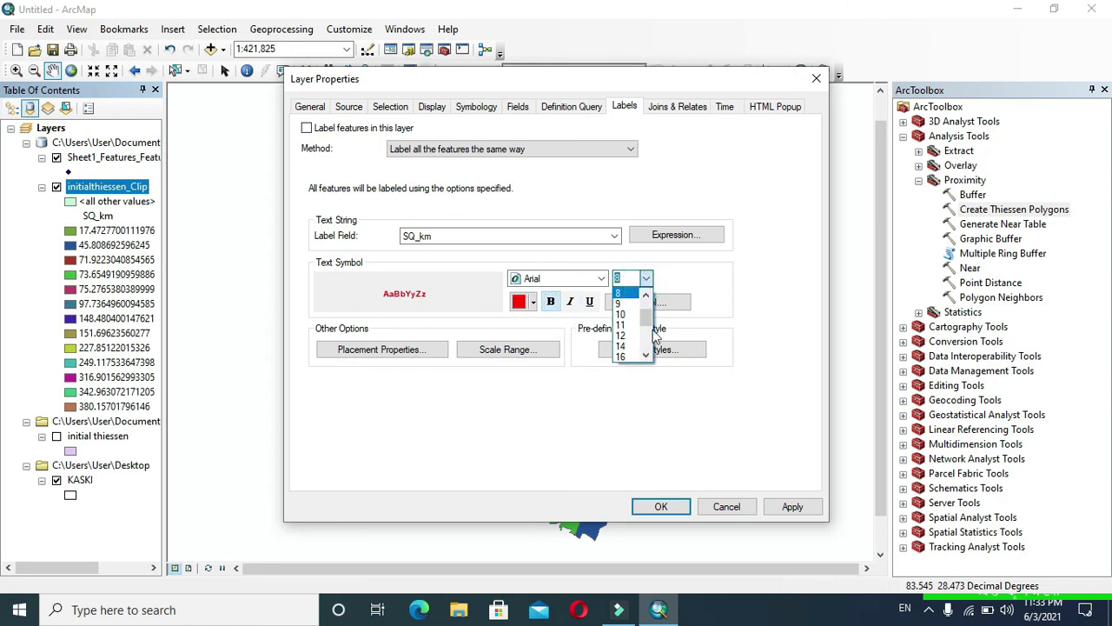
left_click(630, 295)
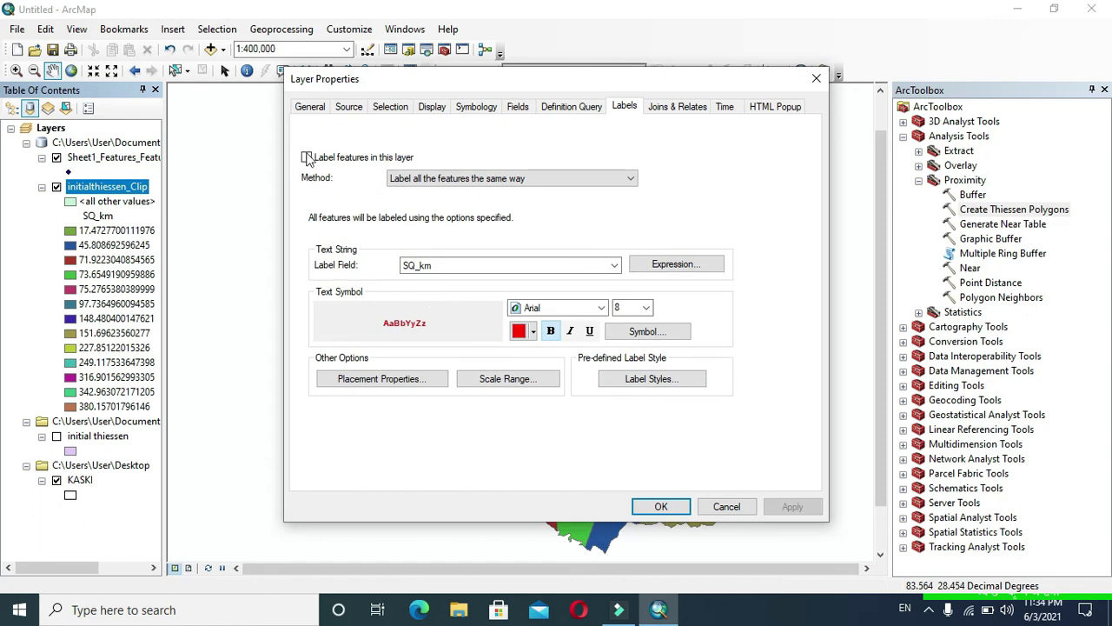
left_click(307, 158)
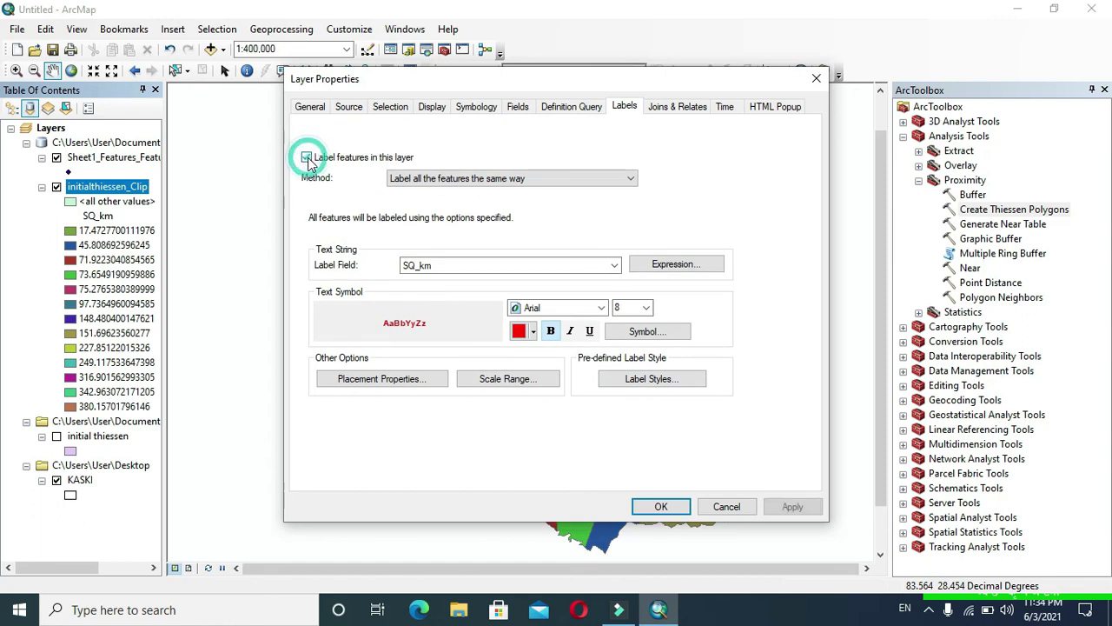
left_click(661, 507)
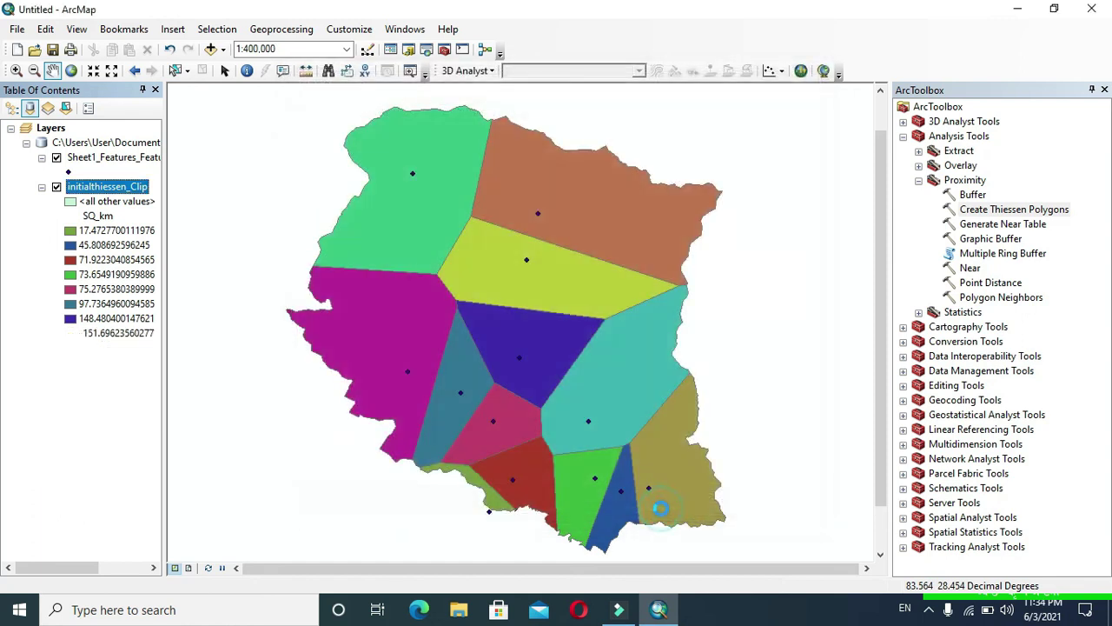
scroll(500, 313, "up", 3)
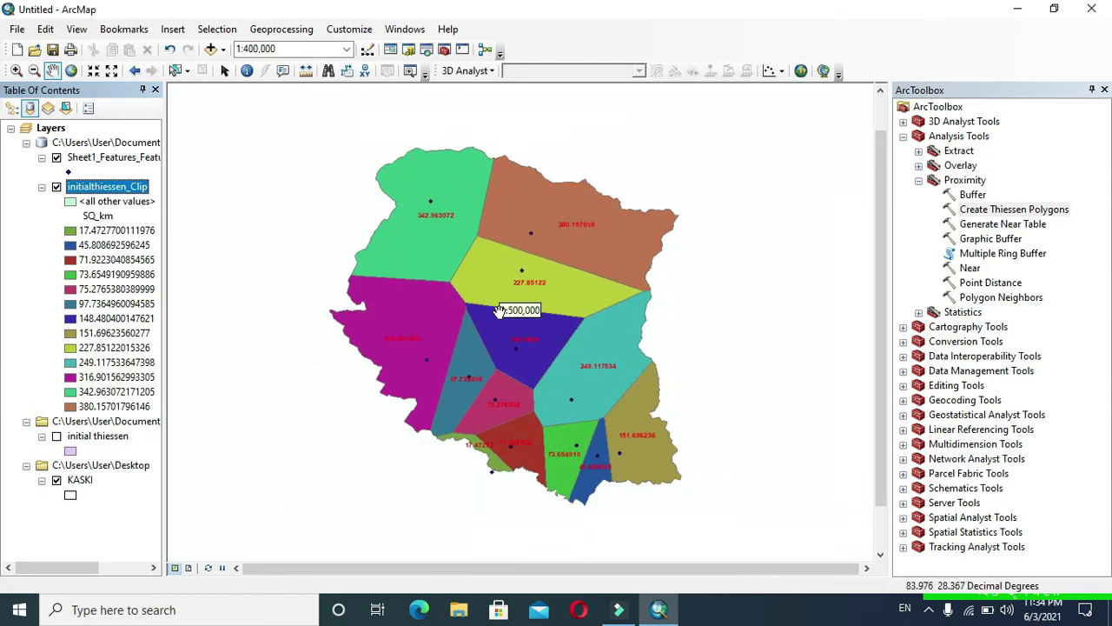